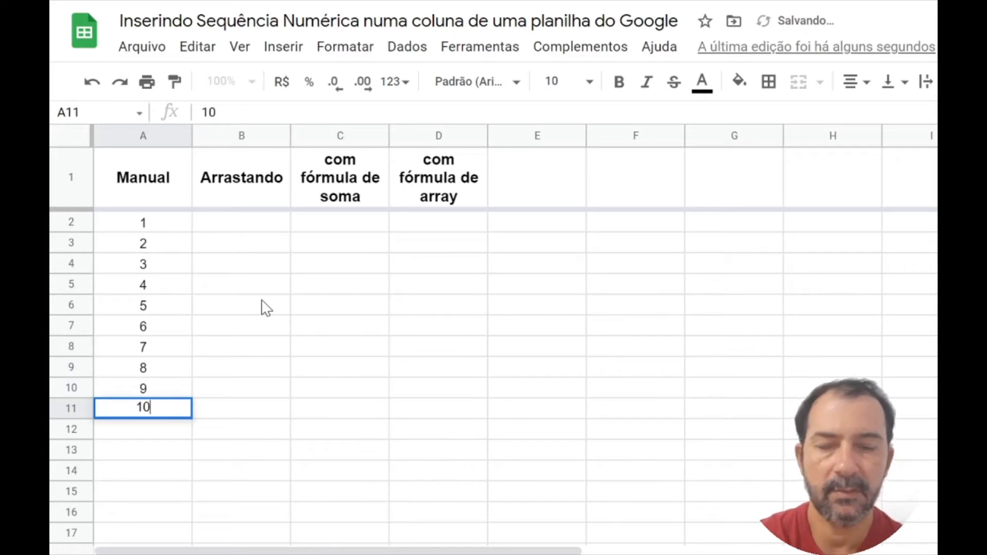
Step: Commit 10 in cell A11 as the last number of the Manual column
{"action": "key", "text": "Return"}
{"action": "key", "text": "Up"}
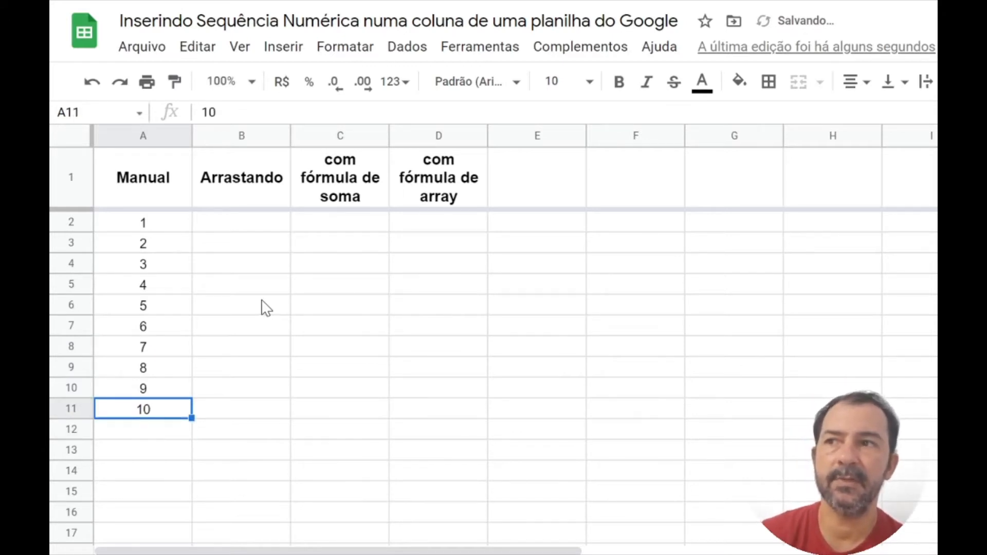
Step: Enter the starting values 1 in B2 and 2 in B3 of the Arrastando column
{"action": "key", "text": "Up"}
{"action": "key", "text": "Up"}
{"action": "key", "text": "Up"}
{"action": "key", "text": "Up"}
{"action": "key", "text": "Up"}
{"action": "key", "text": "Up"}
{"action": "key", "text": "Up"}
{"action": "key", "text": "Up"}
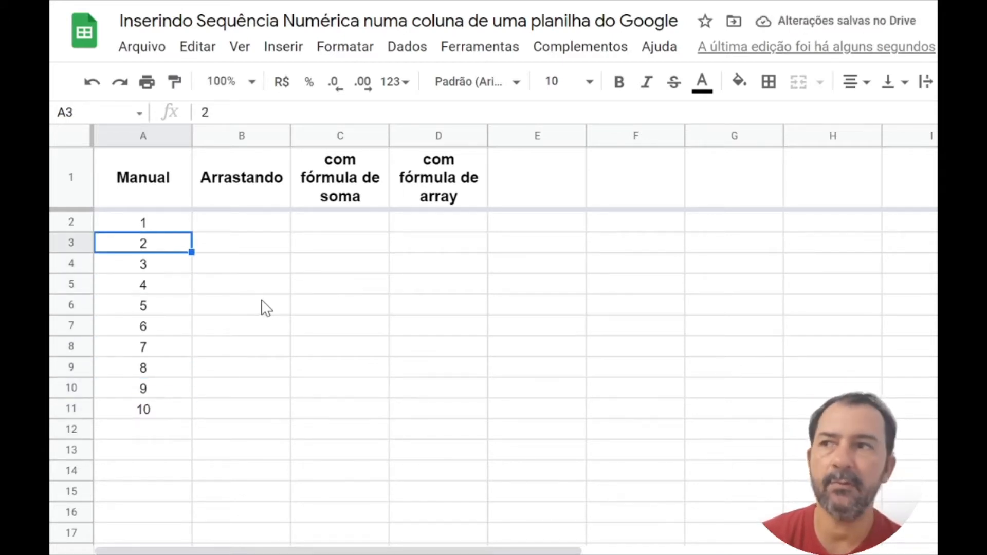
{"action": "key", "text": "Up"}
{"action": "key", "text": "Up"}
{"action": "key", "text": "Down"}
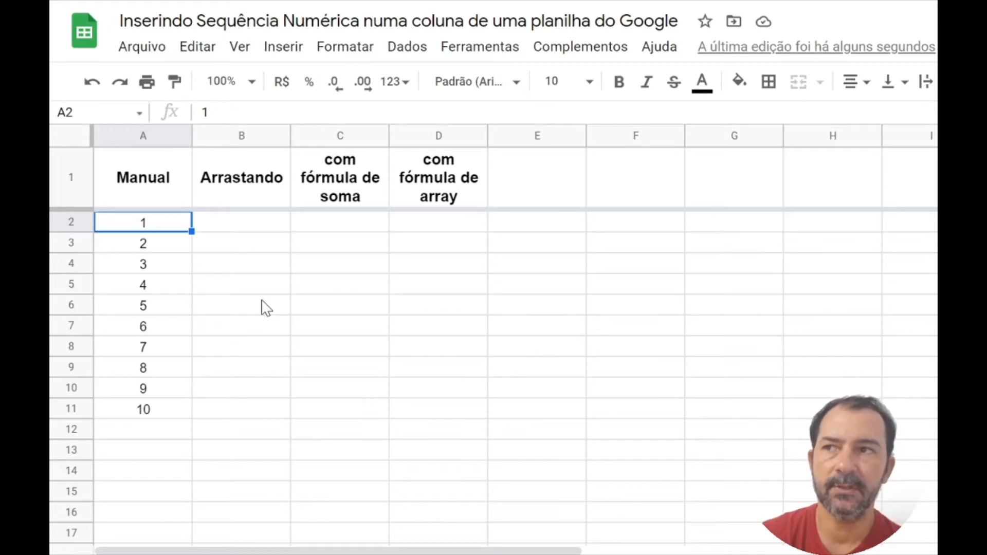
{"action": "key", "text": "Right"}
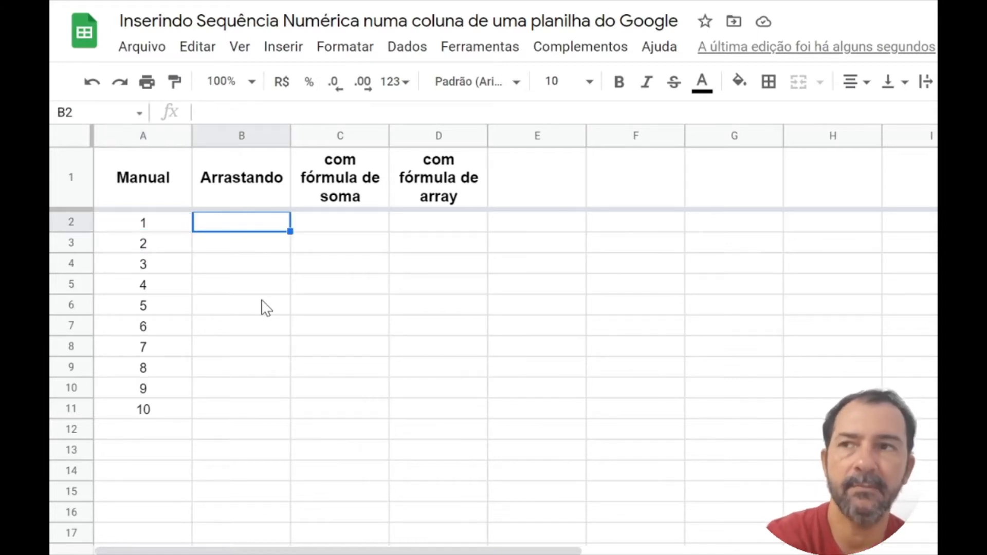
{"action": "type", "text": "1"}
{"action": "key", "text": "Return"}
{"action": "type", "text": "2"}
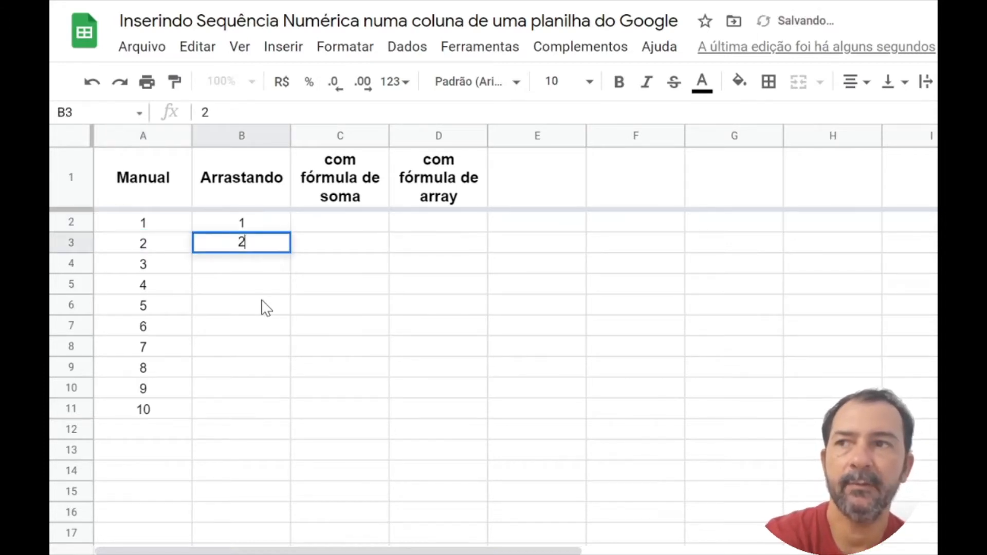
Step: Extend the series in B2:B3 down to B11 with the fill handle
{"action": "key", "text": "Up"}
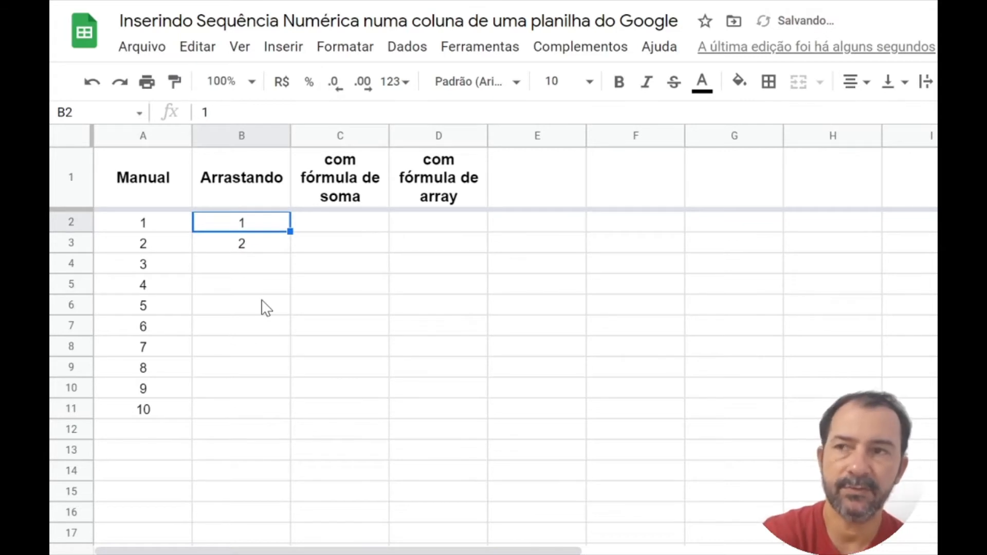
{"action": "key", "text": "shift+Down"}
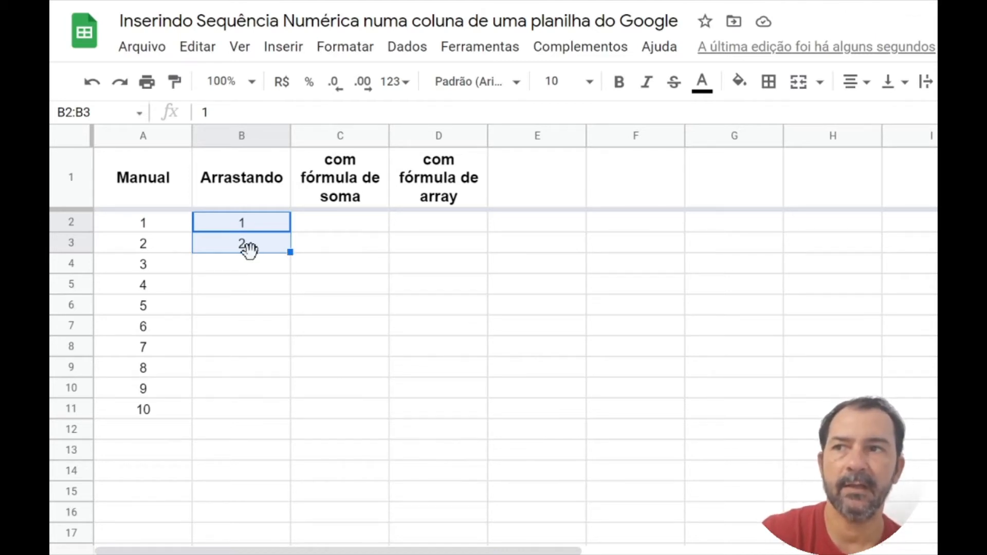
{"action": "left_click_drag", "start_coordinate": [291, 252], "coordinate": [287, 410]}
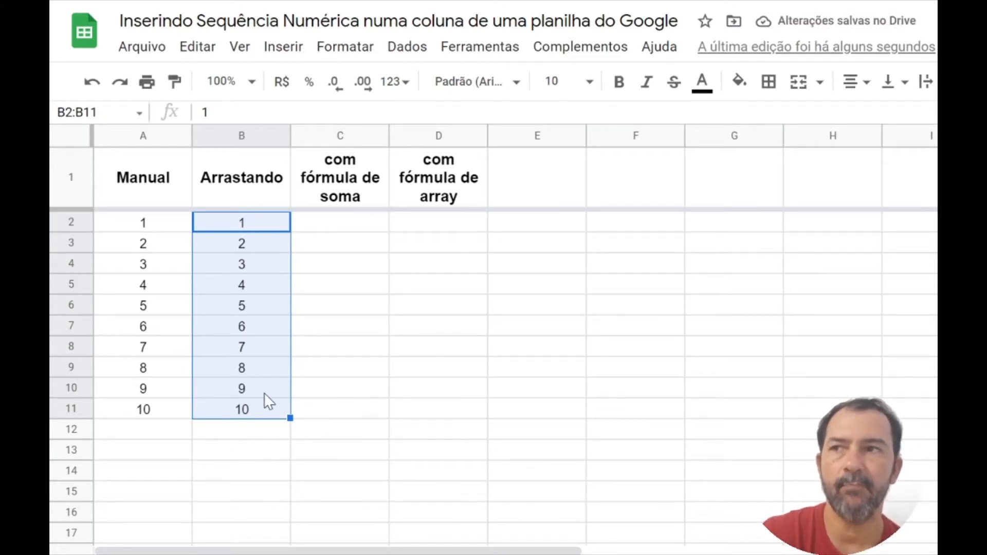
Step: Enter 1 in C2 and the formula =C2+1 in C3 of the sum formula column
{"action": "left_click", "coordinate": [333, 223]}
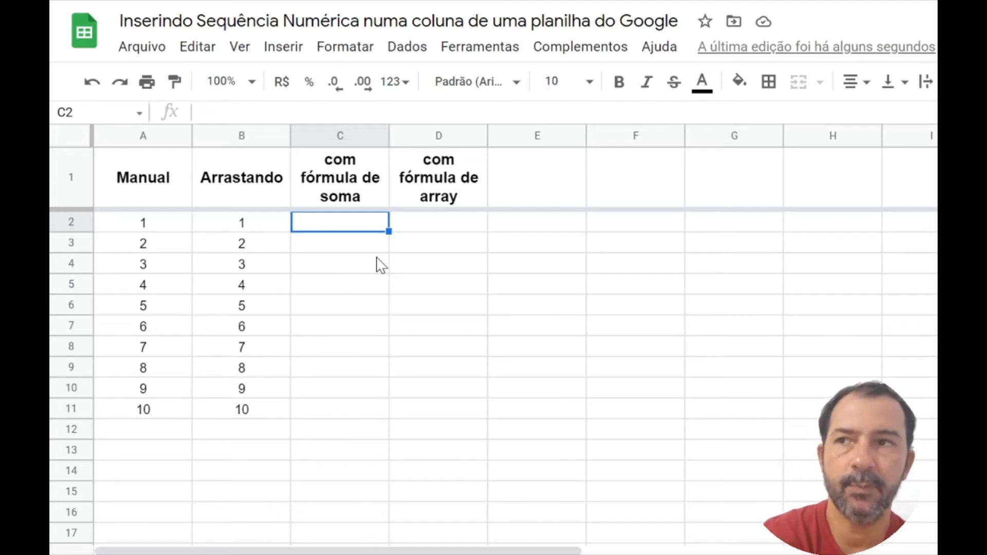
{"action": "type", "text": "1"}
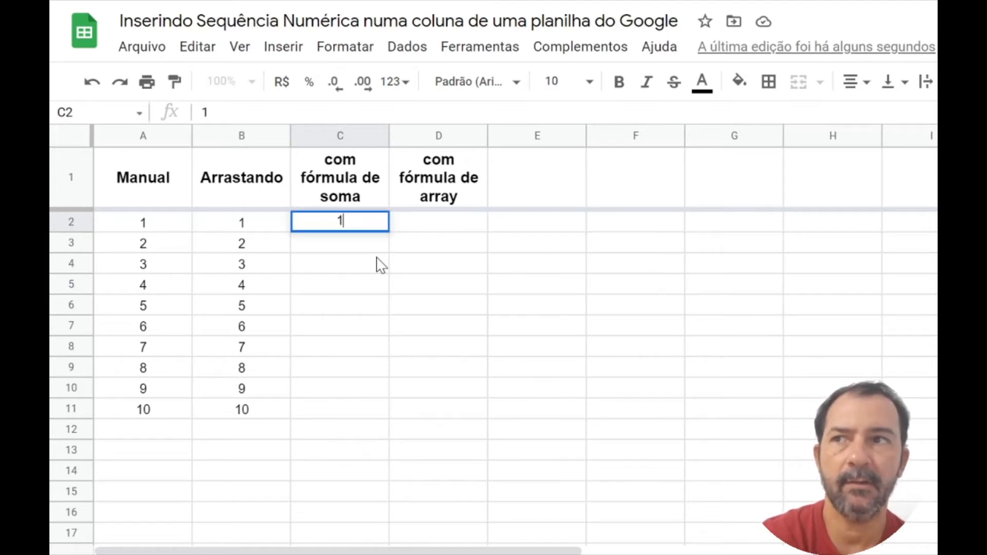
{"action": "key", "text": "Return"}
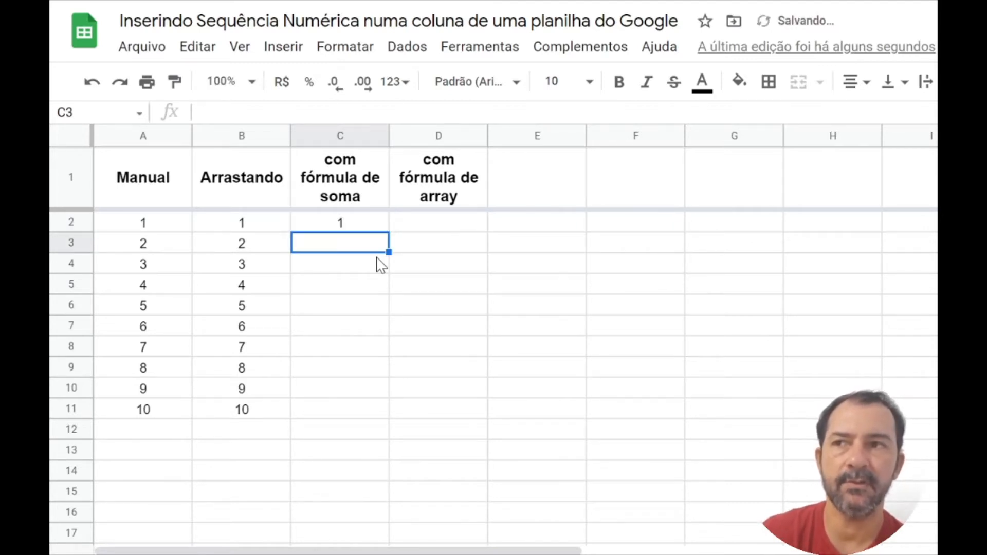
{"action": "type", "text": "="}
{"action": "key", "text": "Up"}
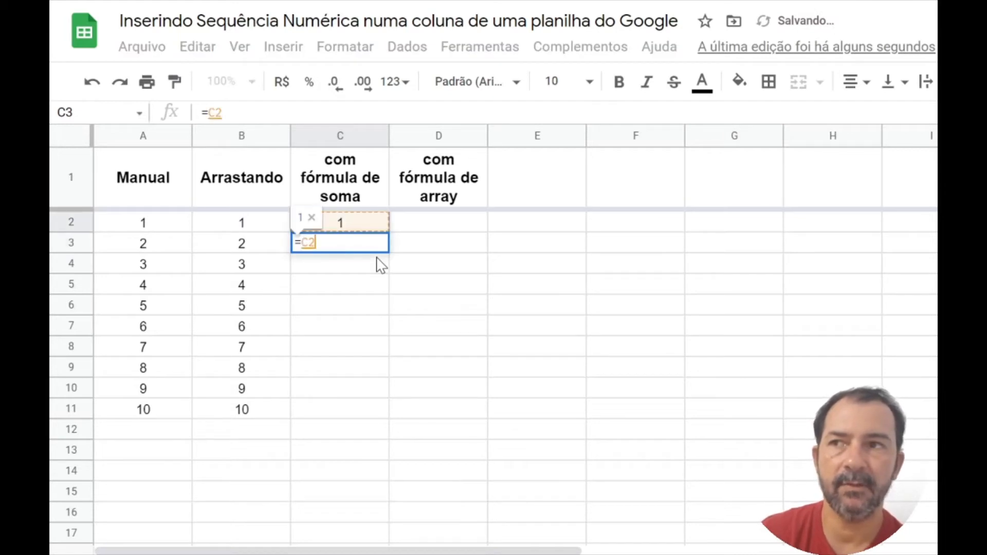
{"action": "type", "text": "+1"}
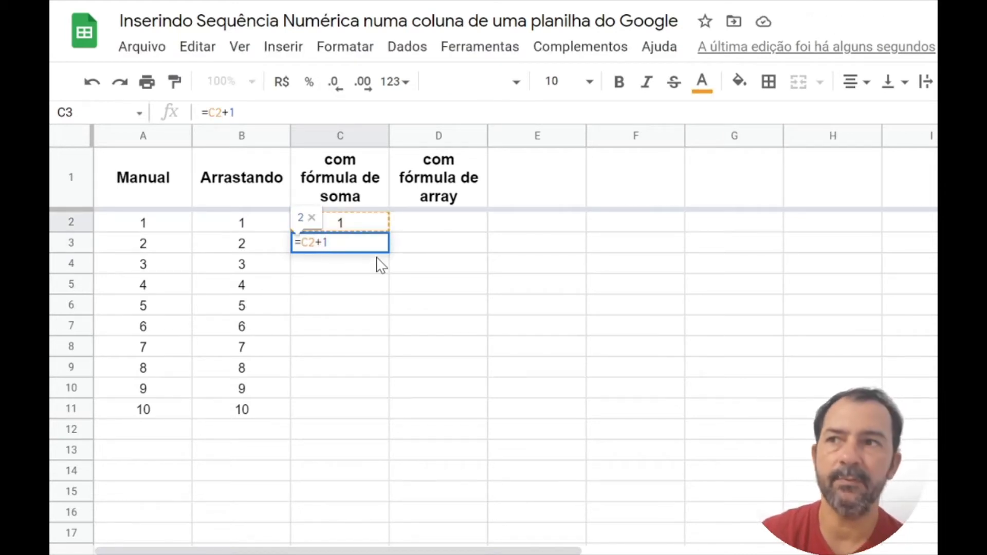
{"action": "key", "text": "Return"}
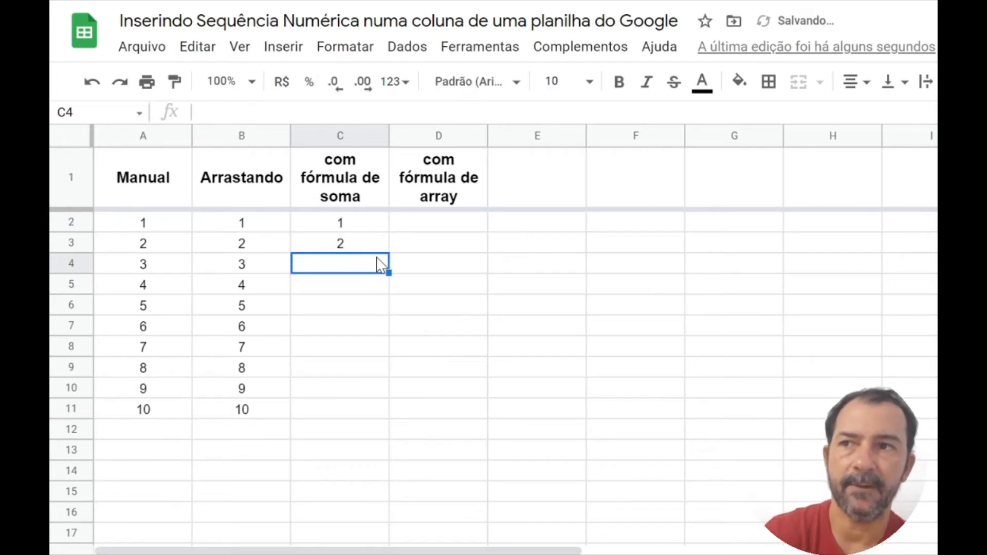
Step: Copy the sum formula from C3 and paste it into C4:C11
{"action": "key", "text": "Up"}
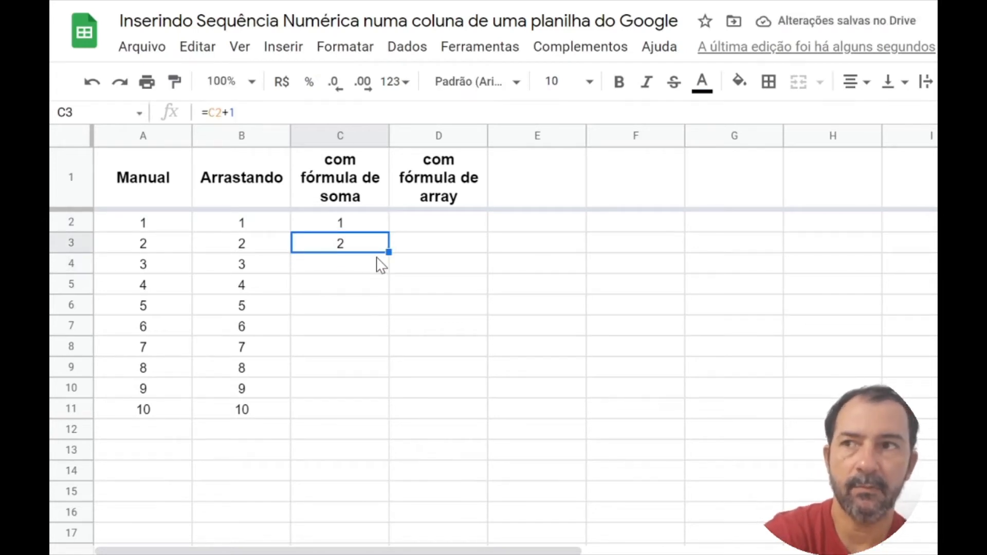
{"action": "key", "text": "ctrl+c"}
{"action": "key", "text": "Down"}
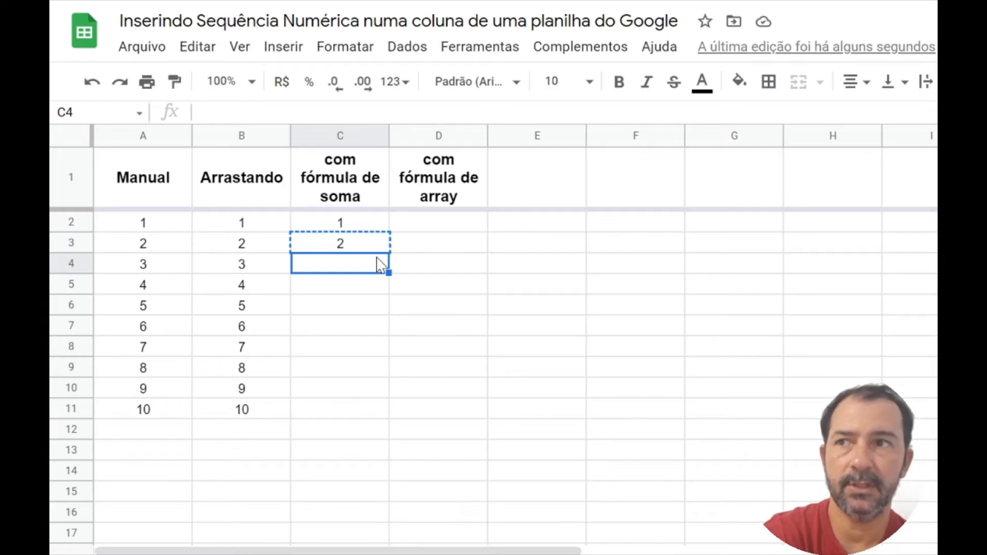
{"action": "key", "text": "shift+Down"}
{"action": "key", "text": "shift+Down"}
{"action": "key", "text": "shift+Down"}
{"action": "key", "text": "shift+Down"}
{"action": "key", "text": "shift+Down"}
{"action": "key", "text": "shift+Down"}
{"action": "key", "text": "shift+Down"}
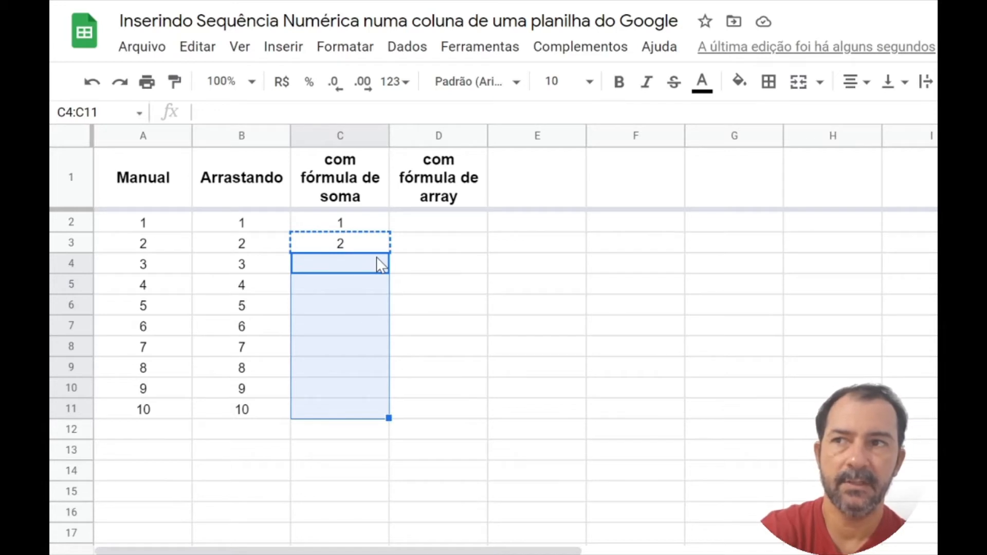
{"action": "key", "text": "ctrl+v"}
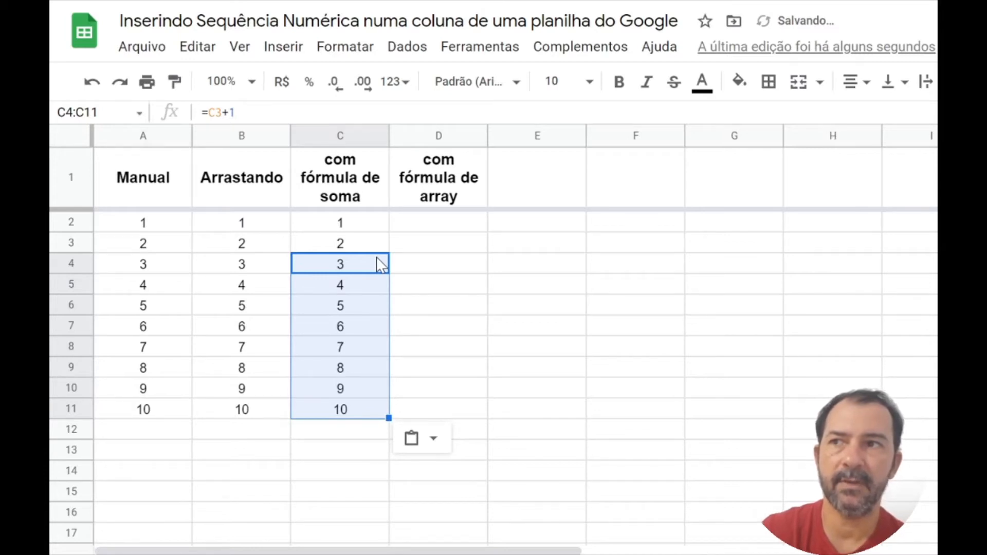
Step: Examine the formulas in the cells of column C to check how each one references the cell above
{"action": "key", "text": "Up"}
{"action": "key", "text": "Down"}
{"action": "key", "text": "Down"}
{"action": "key", "text": "Down"}
{"action": "key", "text": "Down"}
{"action": "key", "text": "Down"}
{"action": "key", "text": "Down"}
{"action": "key", "text": "Down"}
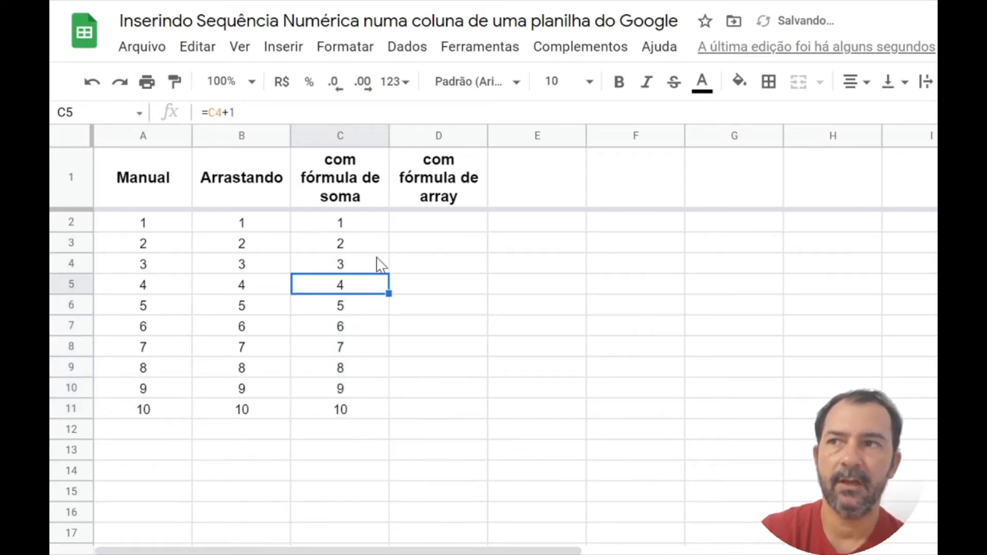
{"action": "key", "text": "Down"}
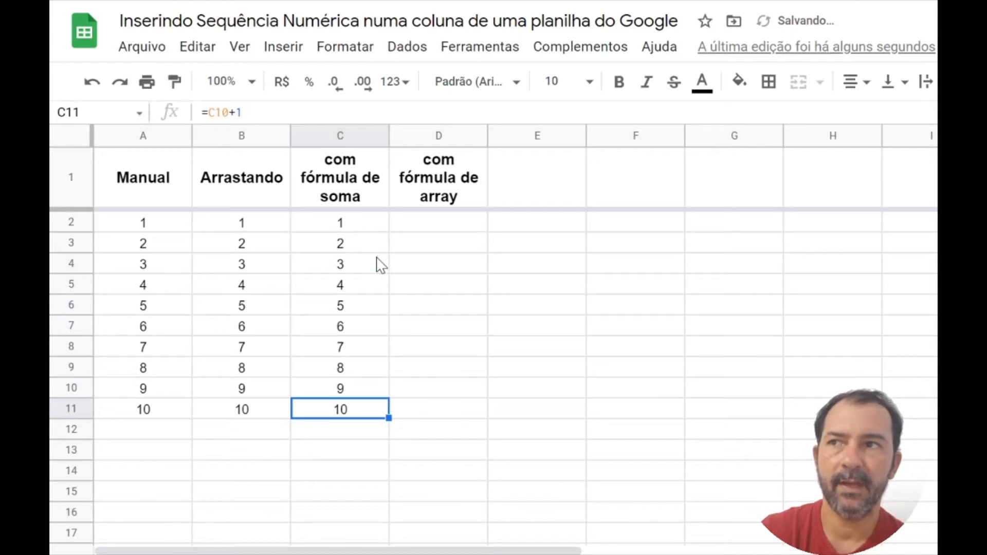
{"action": "key", "text": "Up"}
{"action": "key", "text": "Up"}
{"action": "key", "text": "Up"}
{"action": "key", "text": "Up"}
{"action": "key", "text": "Up"}
{"action": "key", "text": "Up"}
{"action": "key", "text": "Up"}
{"action": "key", "text": "Up"}
{"action": "key", "text": "Up"}
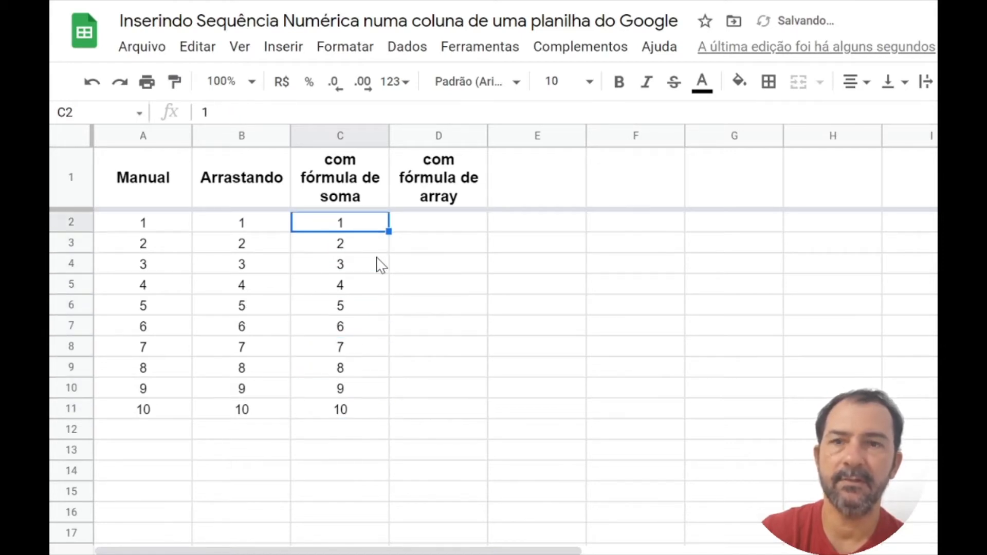
{"action": "key", "text": "Down"}
{"action": "key", "text": "Down"}
{"action": "key", "text": "Down"}
{"action": "key", "text": "Down"}
{"action": "key", "text": "Down"}
{"action": "key", "text": "Up"}
{"action": "key", "text": "Up"}
{"action": "key", "text": "Up"}
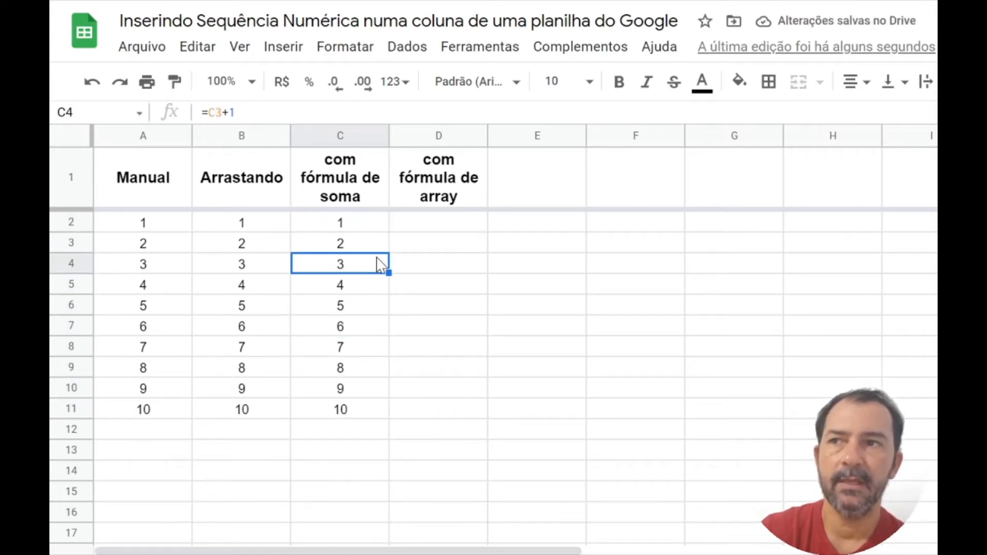
Step: Enter the formula =ARRAYFORMULA(row(D1)) in D2 of the array formula column
{"action": "key", "text": "Up"}
{"action": "key", "text": "Up"}
{"action": "key", "text": "Right"}
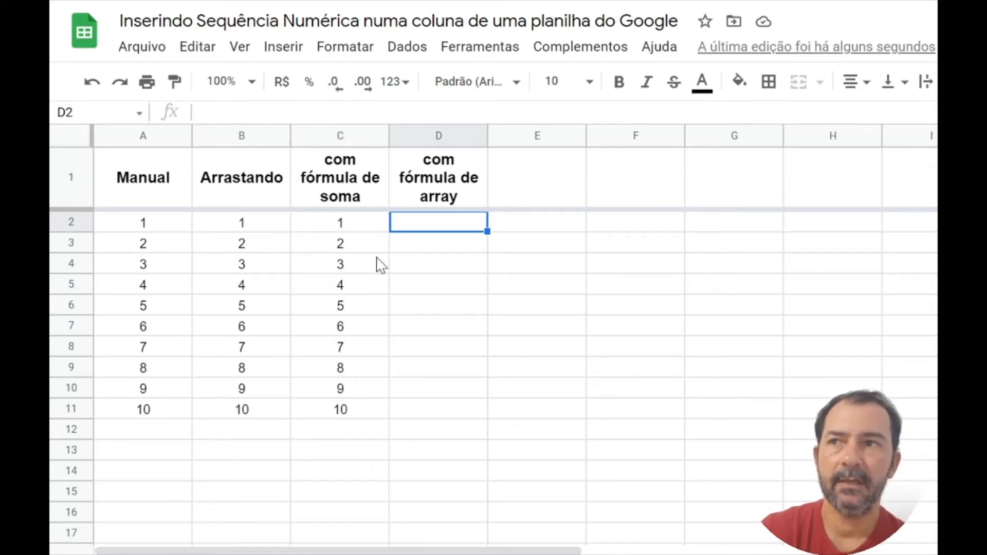
{"action": "type", "text": "="}
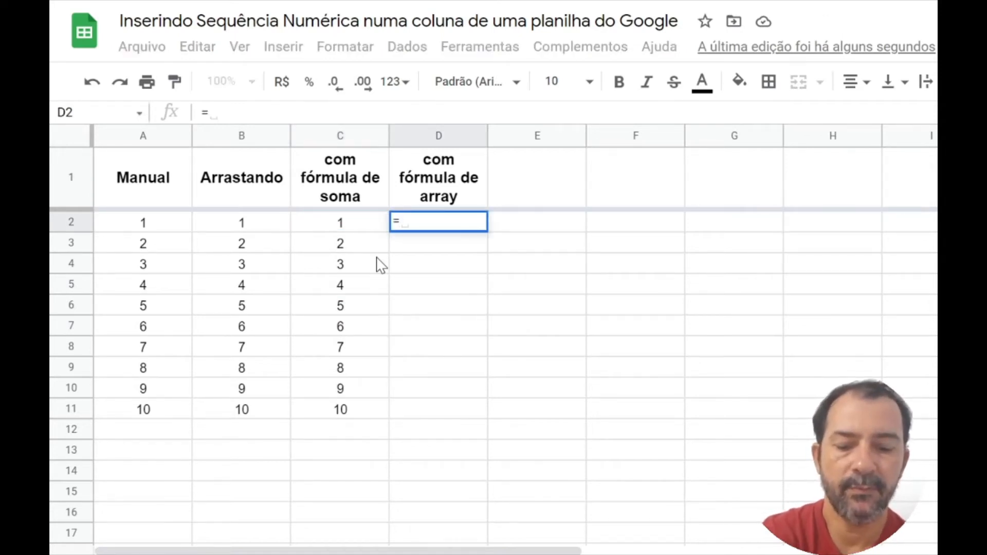
{"action": "type", "text": "arr"}
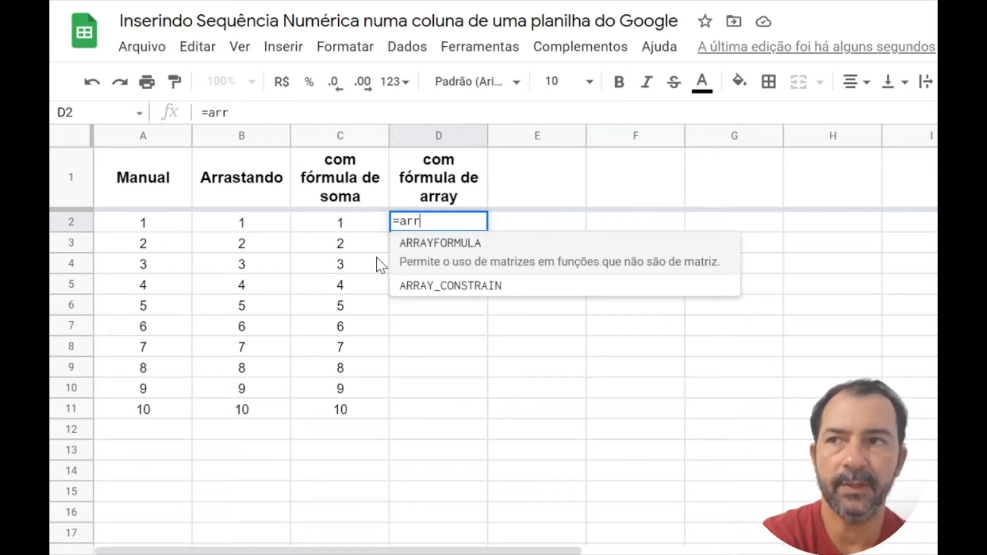
{"action": "key", "text": "Tab"}
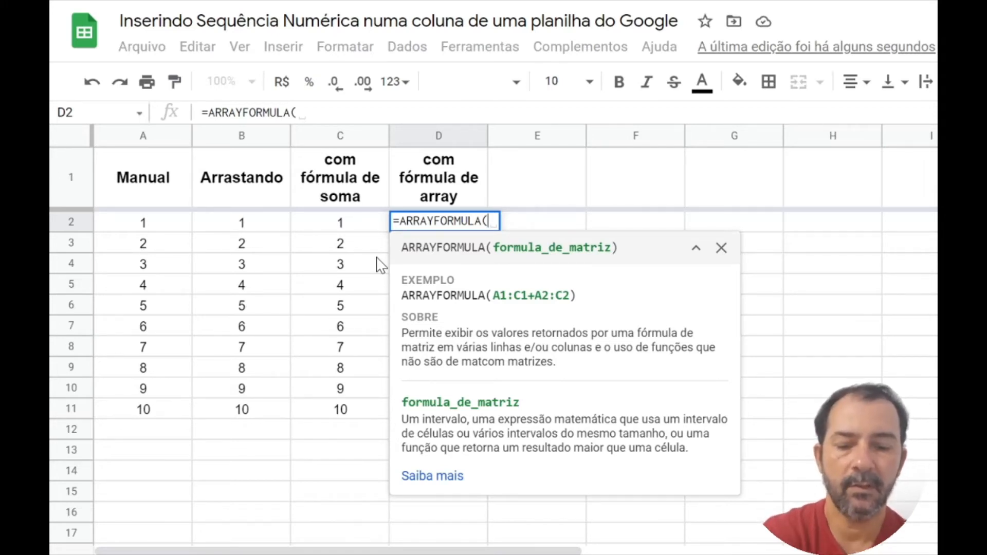
{"action": "type", "text": "row"}
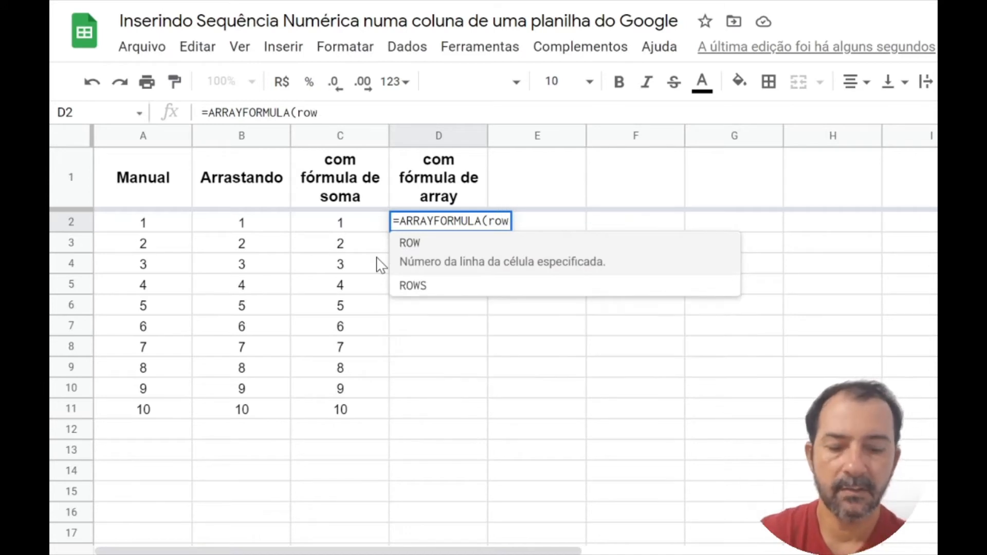
{"action": "type", "text": "("}
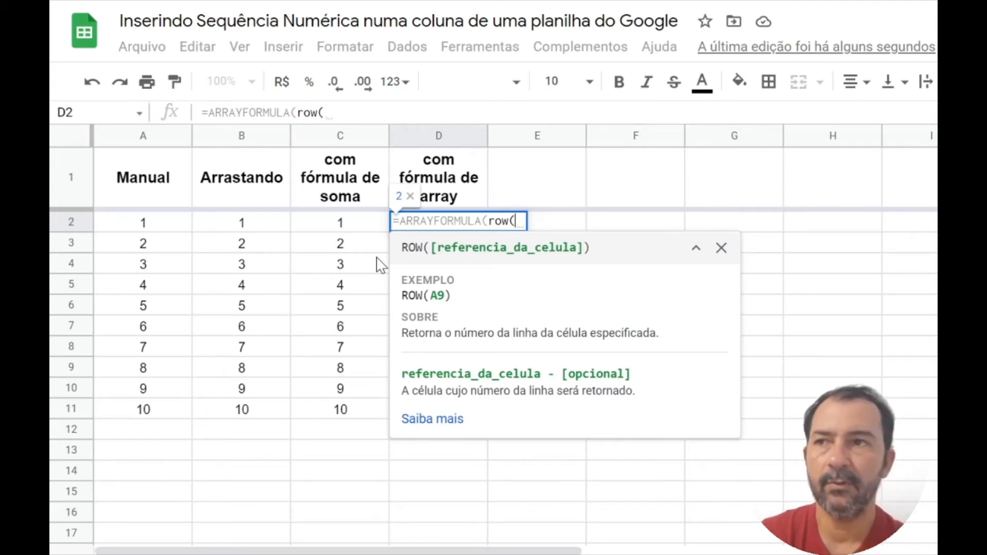
{"action": "key", "text": "Up"}
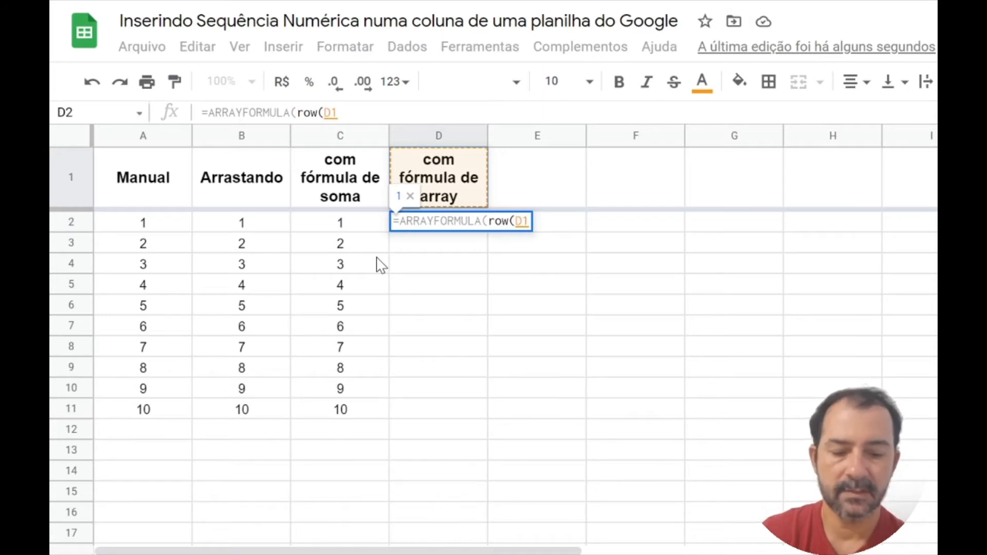
{"action": "type", "text": "))"}
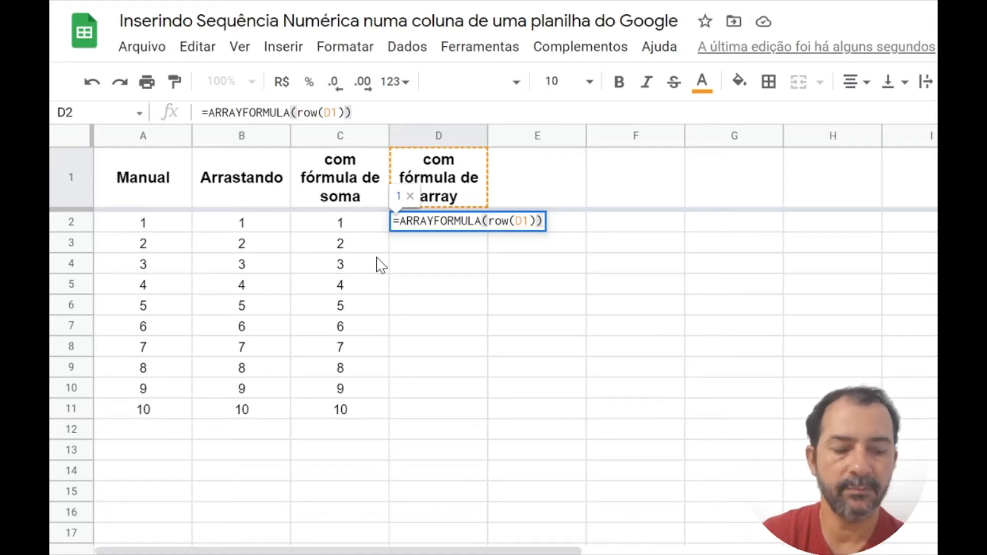
{"action": "key", "text": "Return"}
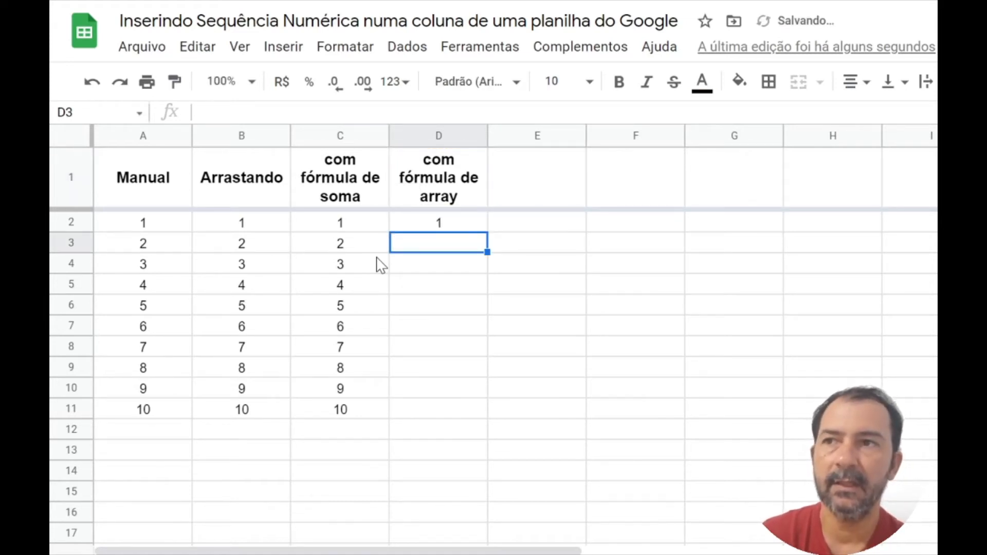
Step: Extend the row reference in D2 so the formula becomes =ARRAYFORMULA(row(D1:D10))
{"action": "key", "text": "Up"}
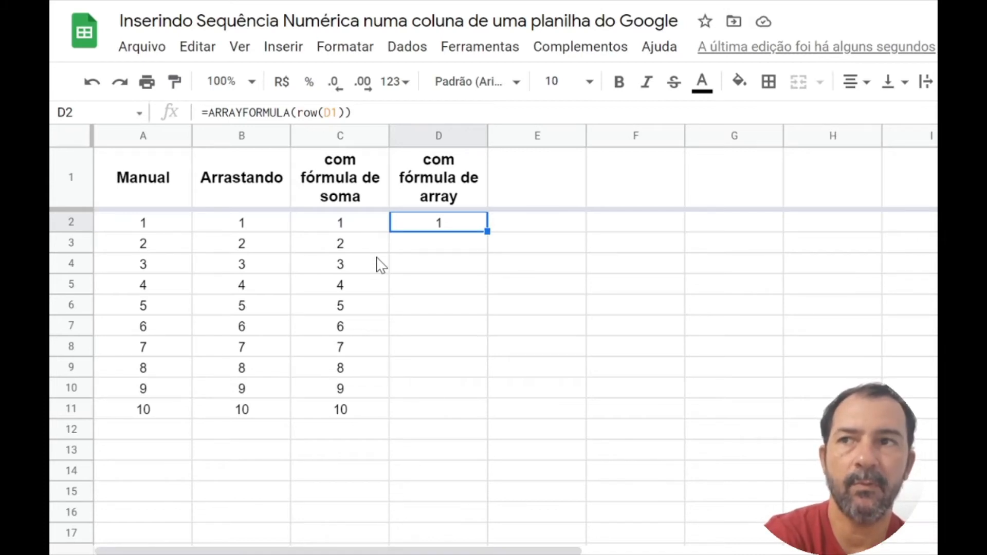
{"action": "key", "text": "F2"}
{"action": "key", "text": "Left"}
{"action": "key", "text": "Left"}
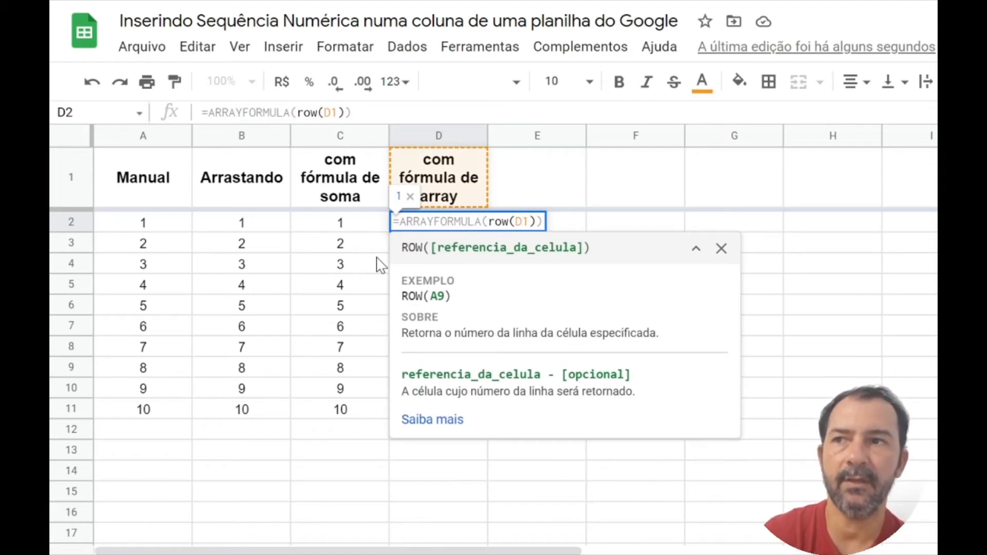
{"action": "type", "text": ":"}
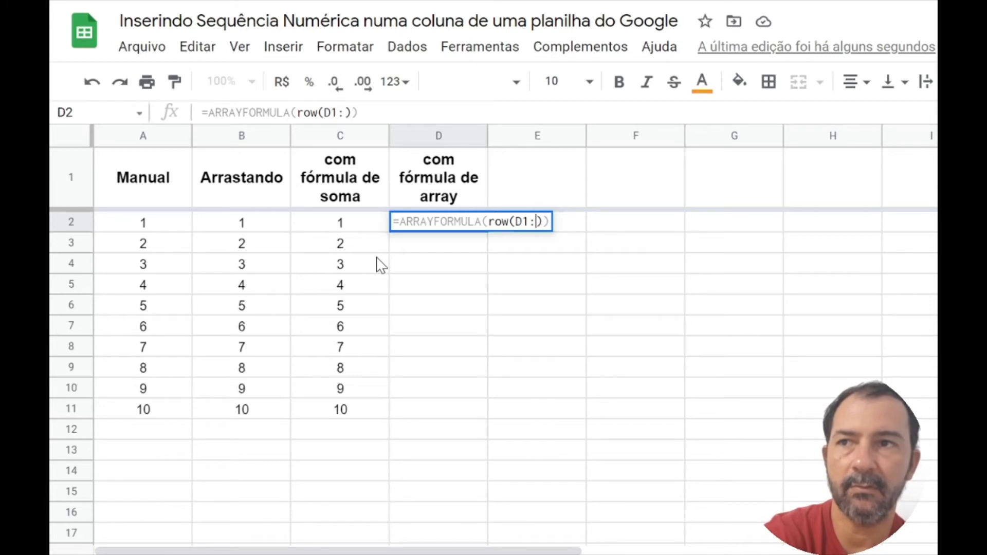
{"action": "type", "text": "D"}
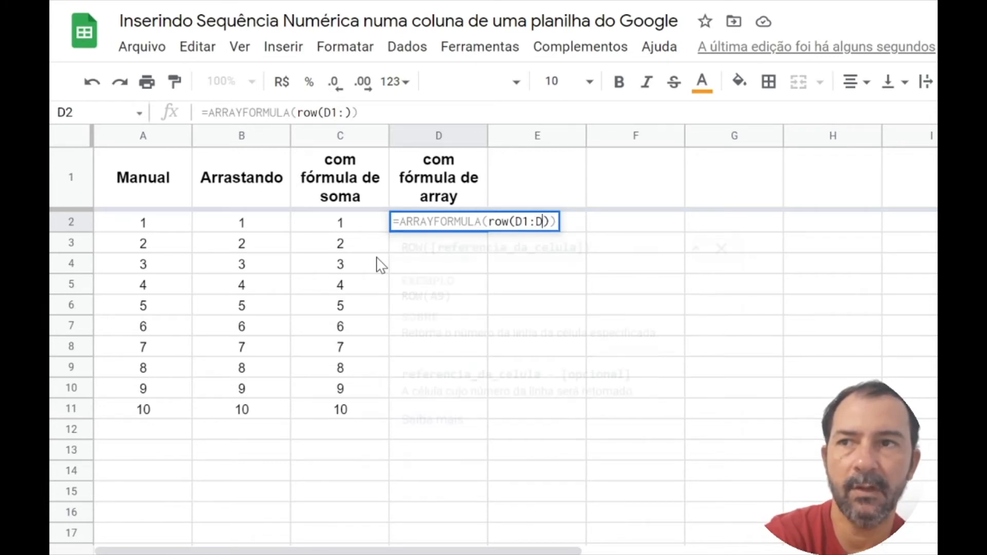
{"action": "type", "text": "10"}
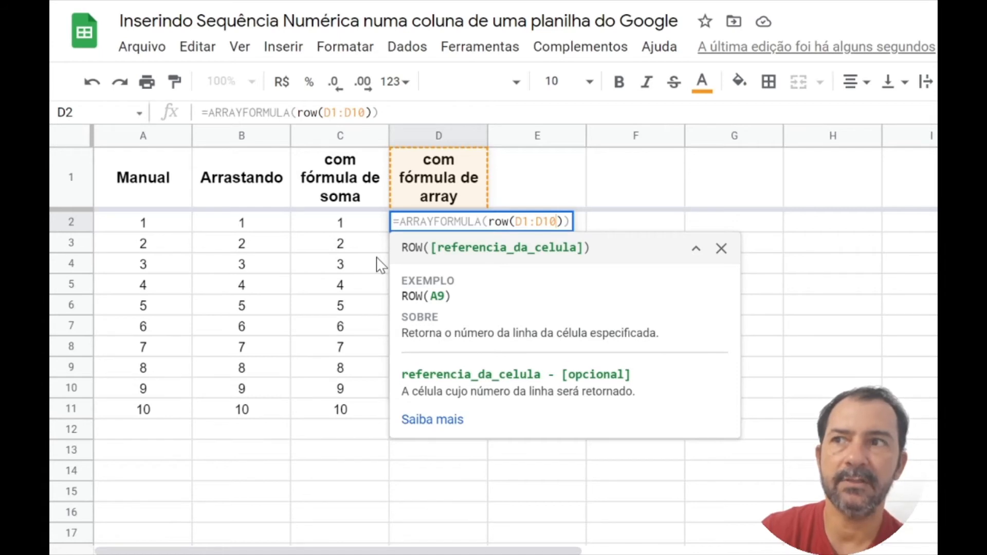
{"action": "key", "text": "Return"}
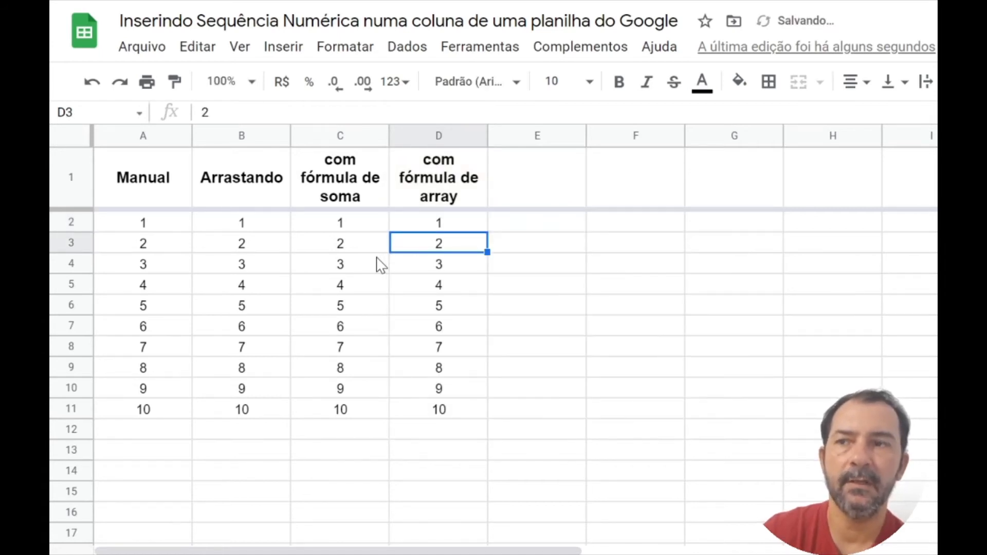
{"action": "key", "text": "Up"}
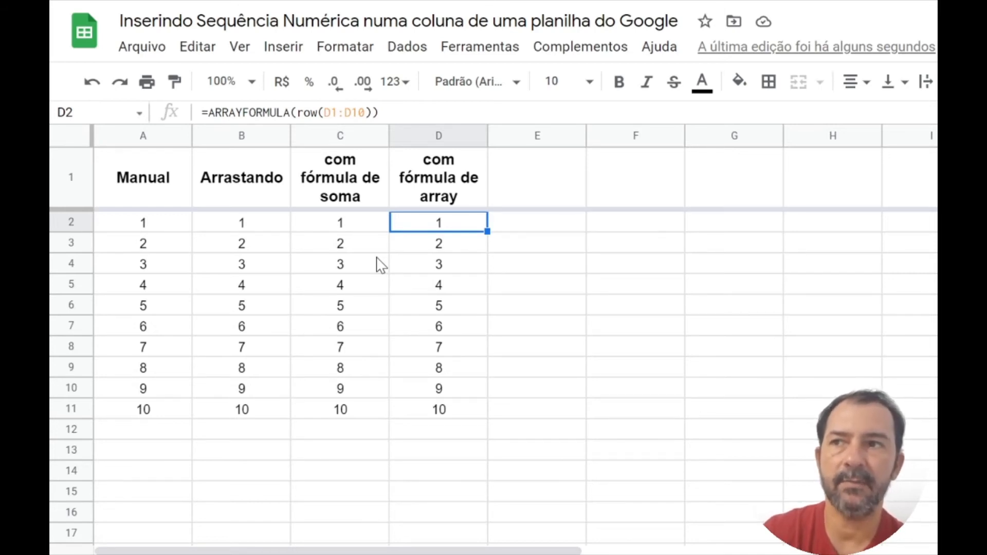
Step: Clear the contents of cells A4:C4 in the manual, dragged and sum formula columns
{"action": "key", "text": "Down"}
{"action": "key", "text": "Down"}
{"action": "key", "text": "Left"}
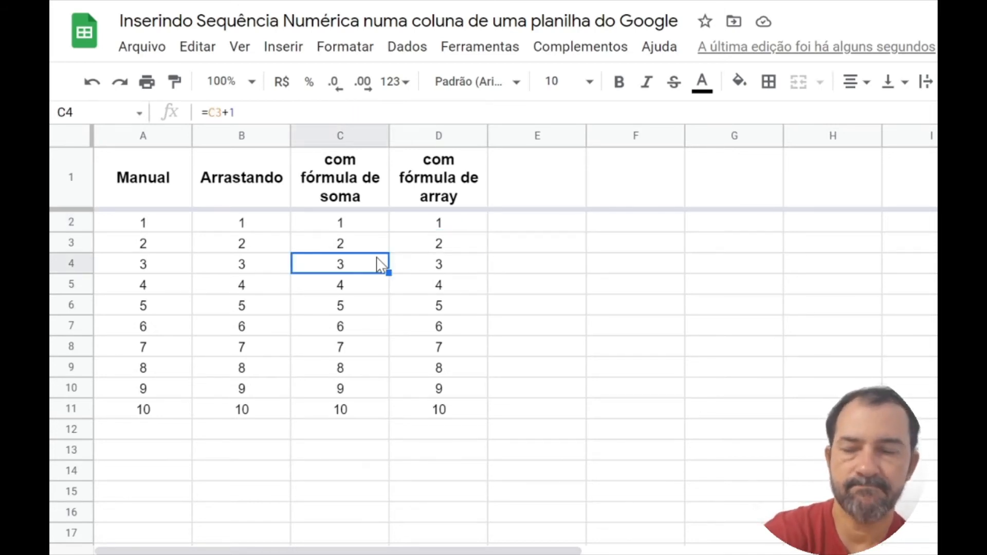
{"action": "key", "text": "shift+Left"}
{"action": "key", "text": "shift+Left"}
{"action": "key", "text": "Delete"}
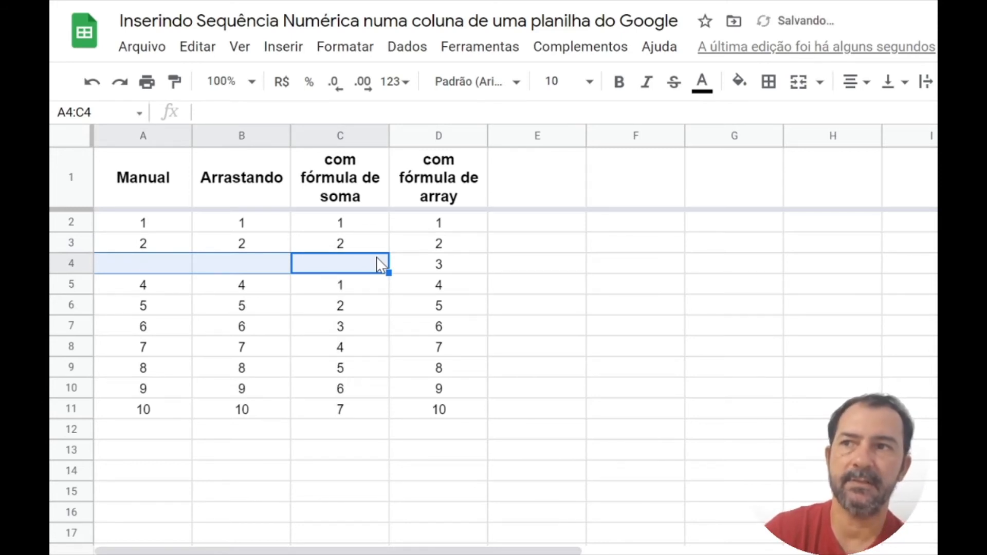
Step: Check how the manual and dragged columns behave around the emptied cells in row 4
{"action": "key", "text": "Left"}
{"action": "key", "text": "Left"}
{"action": "key", "text": "Right"}
{"action": "key", "text": "Right"}
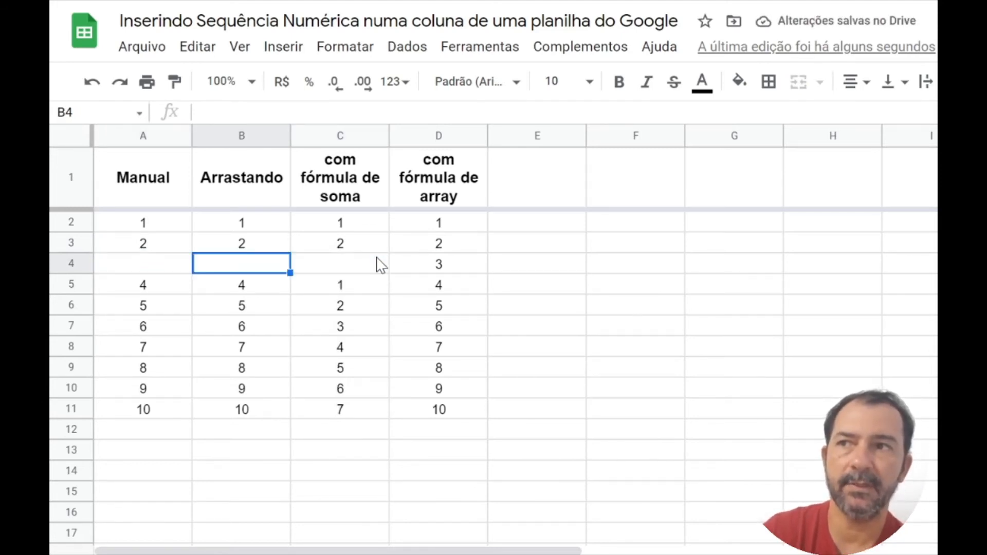
{"action": "key", "text": "Left"}
{"action": "key", "text": "Left"}
{"action": "key", "text": "Right"}
{"action": "key", "text": "Right"}
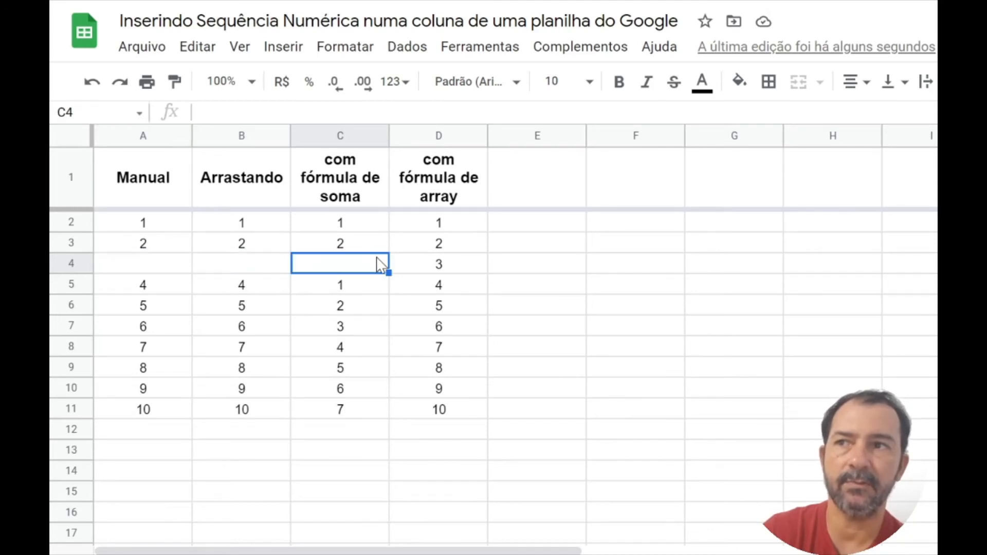
{"action": "key", "text": "Left"}
{"action": "key", "text": "Left"}
{"action": "key", "text": "Down"}
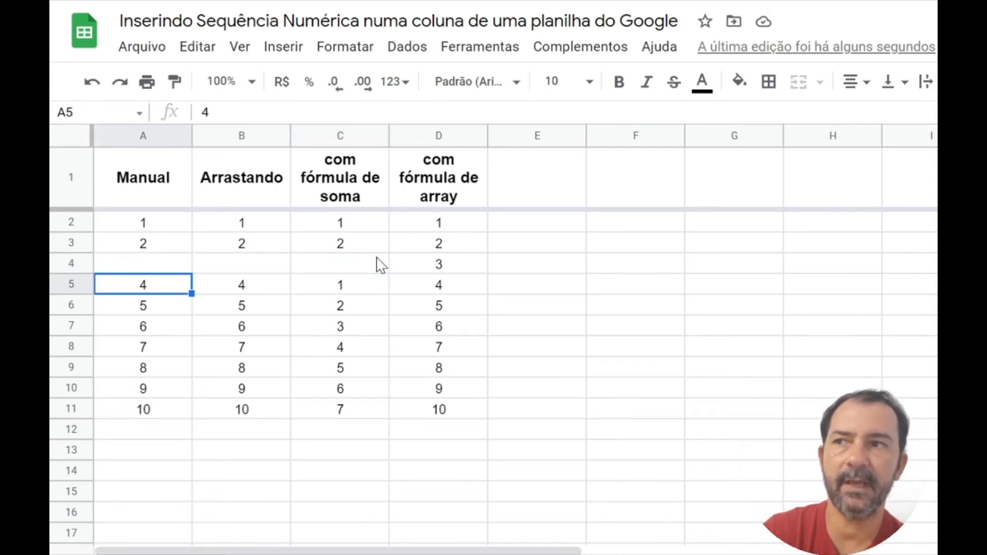
{"action": "key", "text": "Up"}
{"action": "key", "text": "Right"}
{"action": "key", "text": "Left"}
{"action": "key", "text": "Right"}
{"action": "key", "text": "Right"}
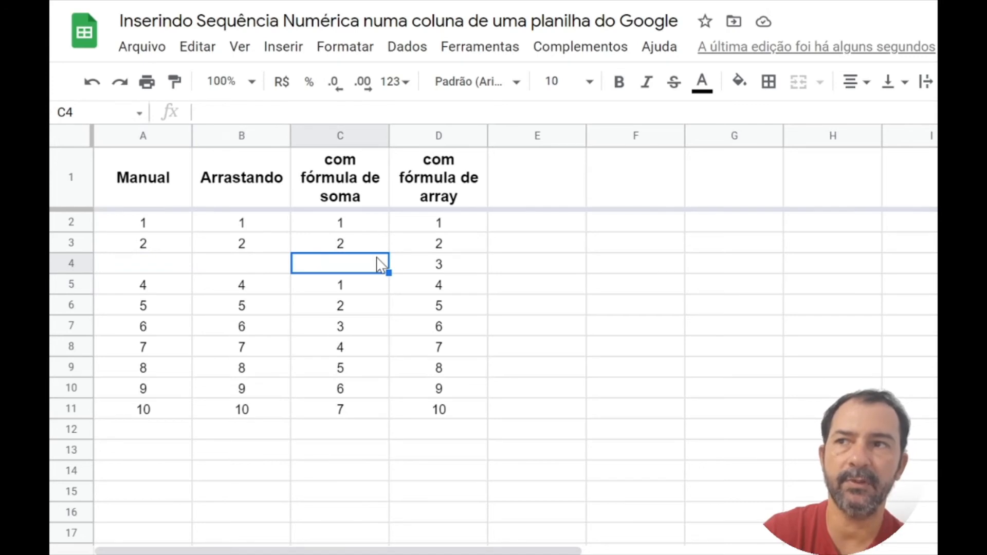
Step: Examine the sum formulas in column C above and below the emptied cell C4
{"action": "key", "text": "Left"}
{"action": "key", "text": "Left"}
{"action": "key", "text": "Down"}
{"action": "key", "text": "Right"}
{"action": "key", "text": "Right"}
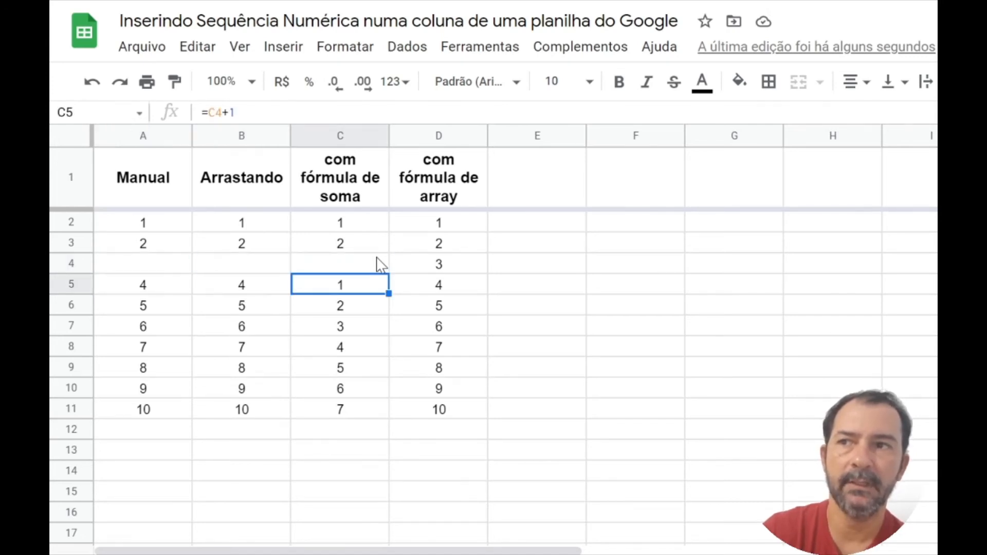
{"action": "key", "text": "Down"}
{"action": "key", "text": "Up"}
{"action": "key", "text": "Up"}
{"action": "key", "text": "Up"}
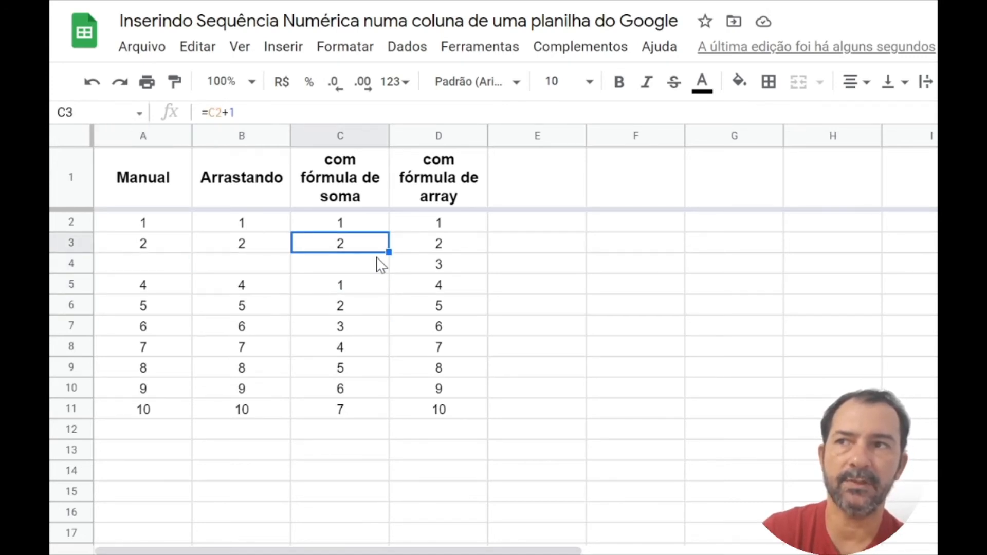
{"action": "key", "text": "Down"}
{"action": "key", "text": "Down"}
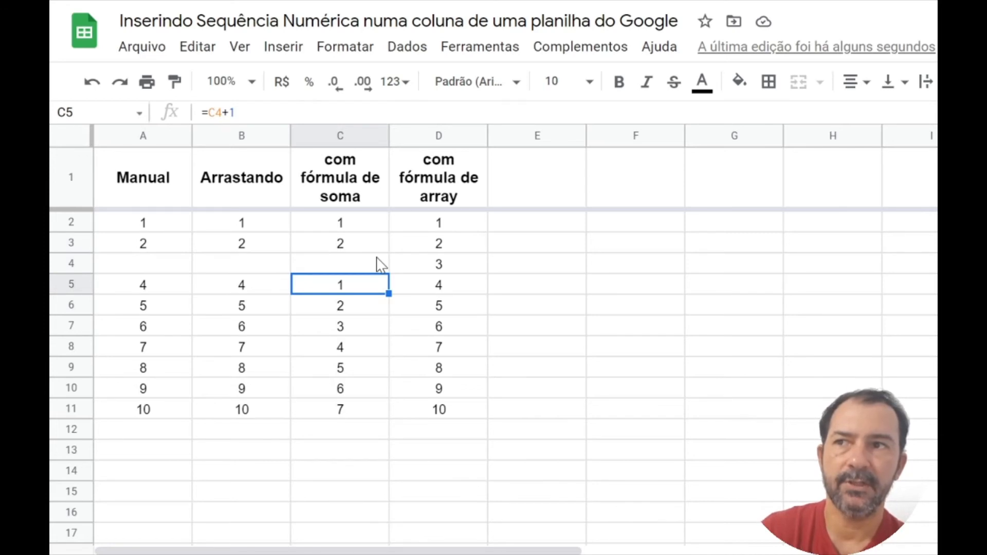
{"action": "key", "text": "Down"}
{"action": "key", "text": "Down"}
{"action": "key", "text": "Up"}
{"action": "key", "text": "Up"}
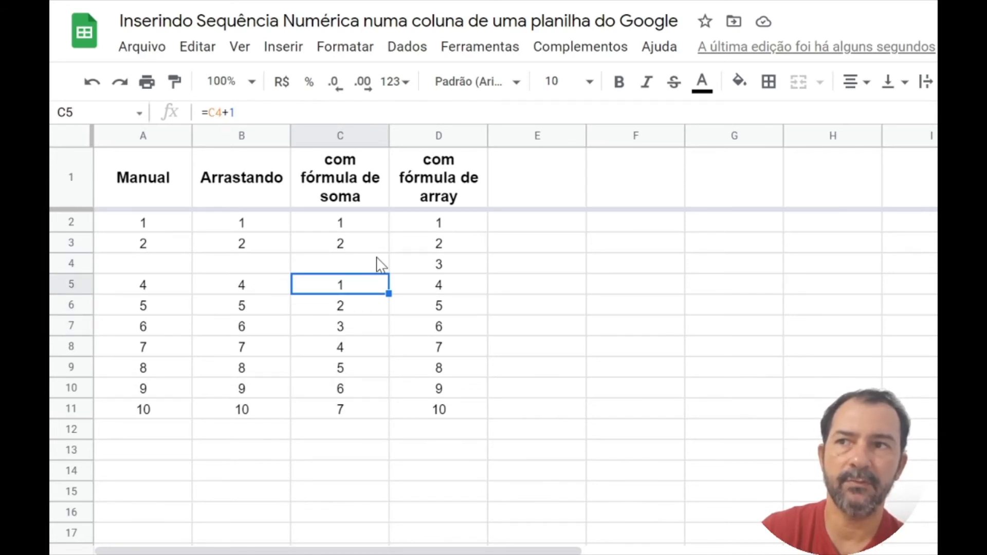
{"action": "key", "text": "Down"}
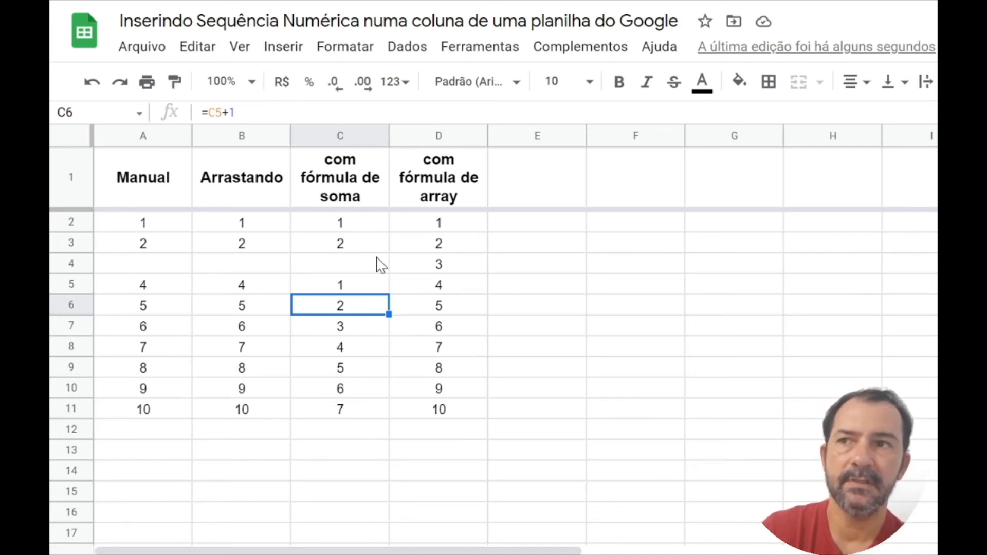
Step: Select the array formula results in D4:D6
{"action": "key", "text": "Up"}
{"action": "key", "text": "Up"}
{"action": "key", "text": "Right"}
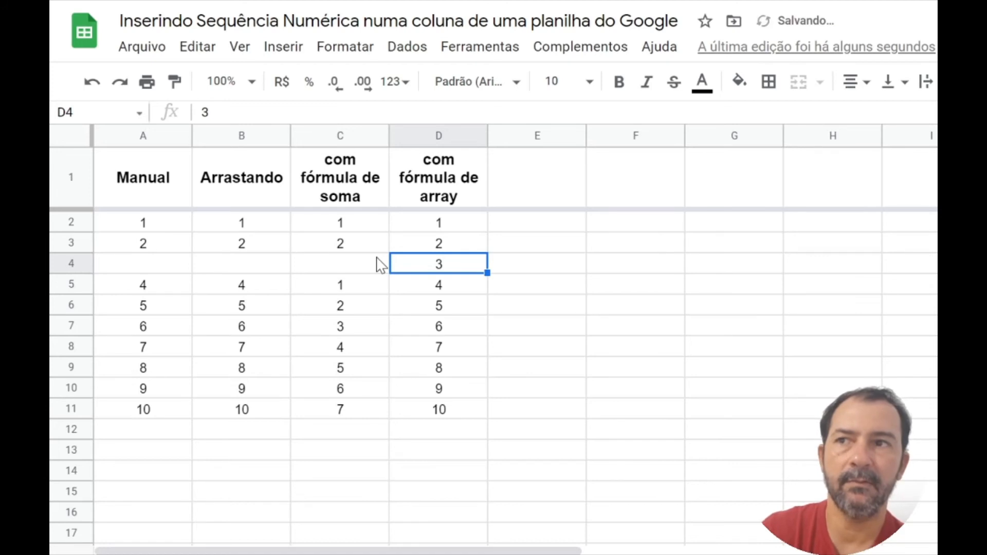
{"action": "key", "text": "shift+Down"}
{"action": "key", "text": "shift+Down"}
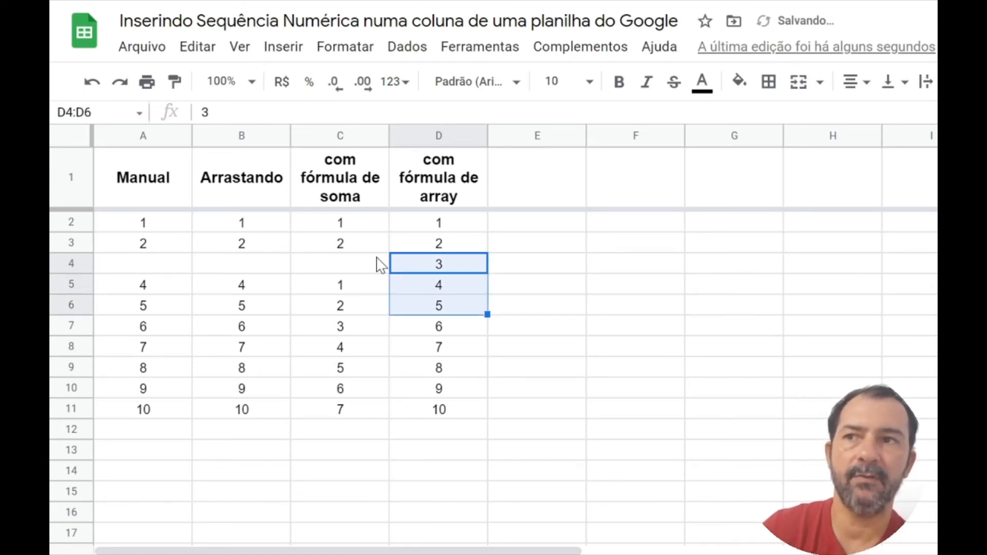
Step: Delete the array formula in D2 and undo the deletion
{"action": "key", "text": "Up"}
{"action": "key", "text": "Up"}
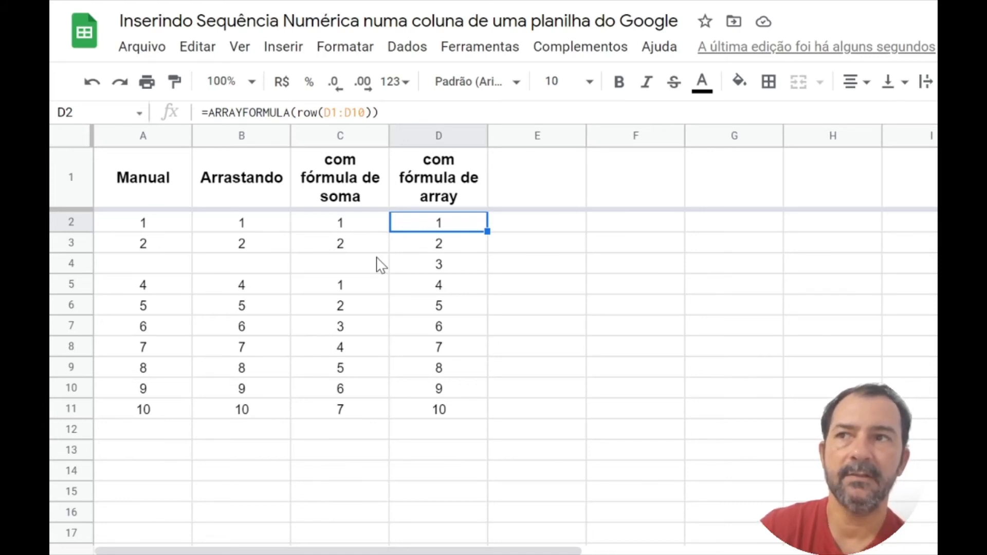
{"action": "key", "text": "Delete"}
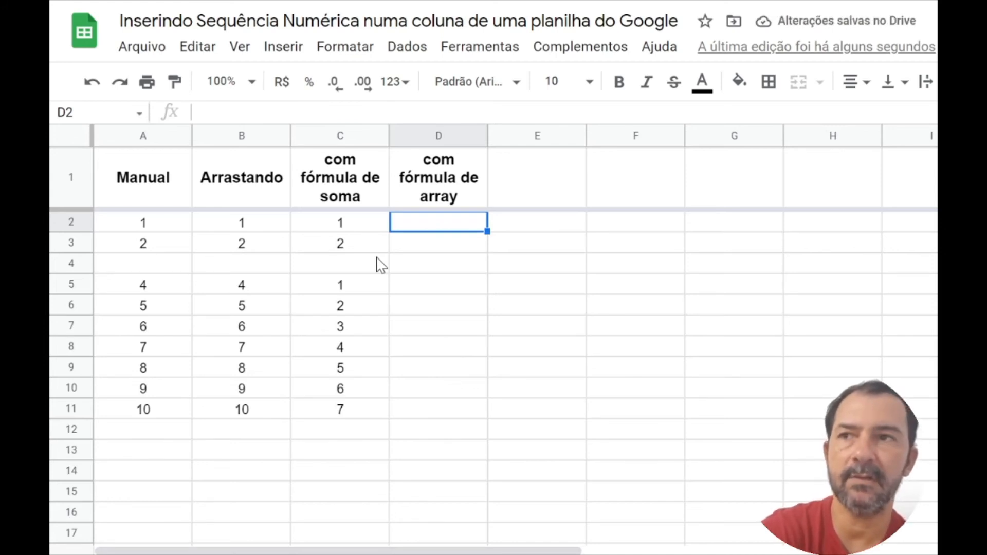
{"action": "key", "text": "ctrl+z"}
Step: Overwrite the array result in D4 with the letter a and undo the entry
{"action": "key", "text": "Down"}
{"action": "key", "text": "Down"}
{"action": "key", "text": "shift+Down"}
{"action": "key", "text": "shift+Down"}
{"action": "key", "text": "shift+Down"}
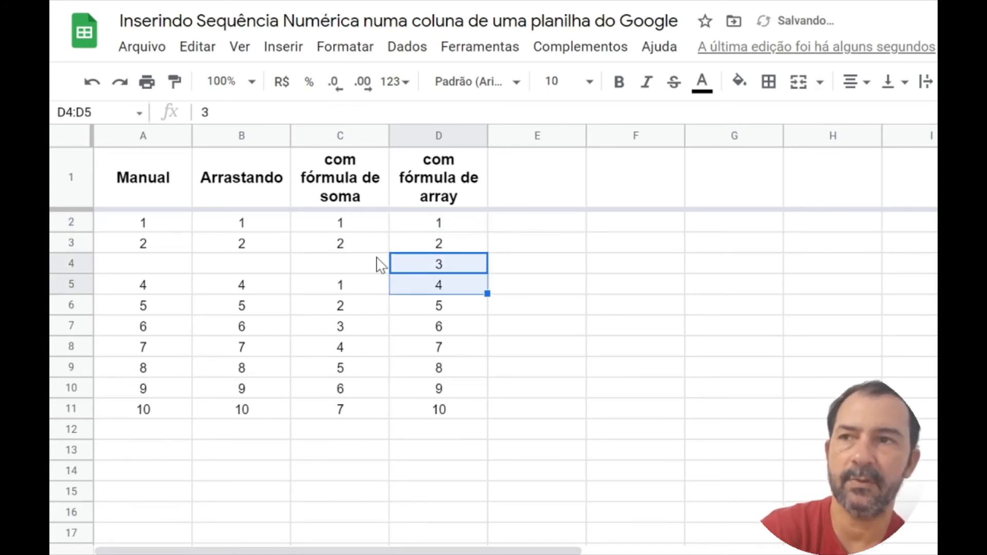
{"action": "type", "text": "a"}
{"action": "key", "text": "Return"}
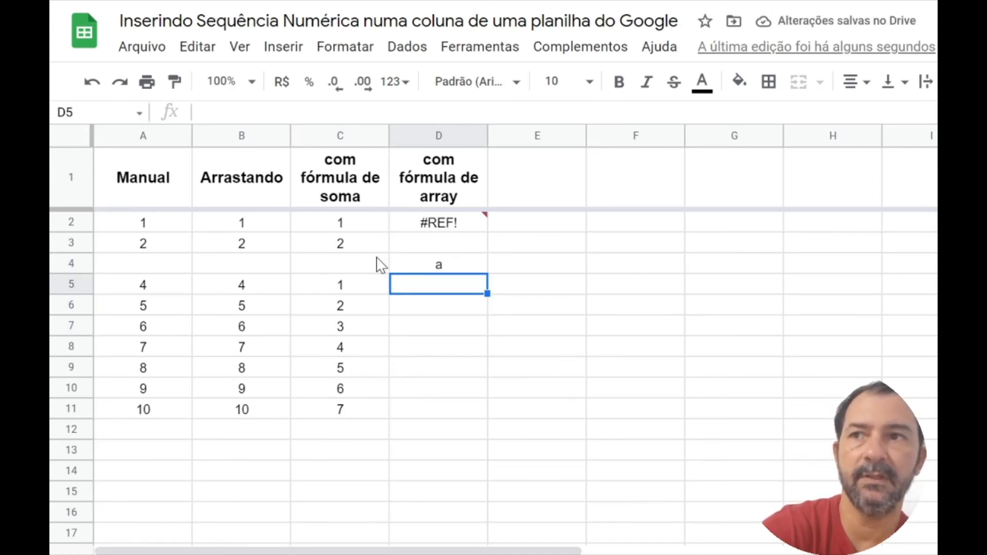
{"action": "key", "text": "ctrl+z"}
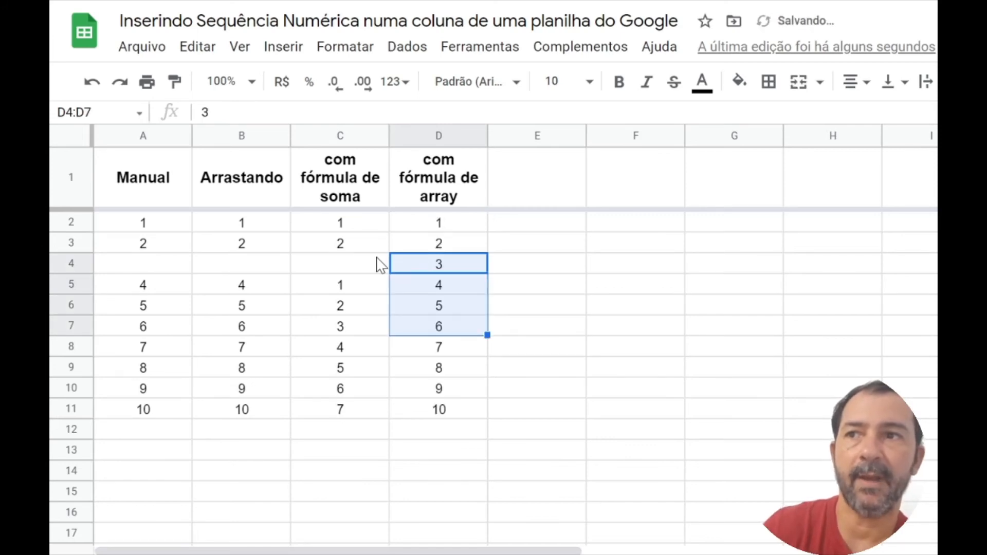
Step: Examine the array formula in D2 and how its results in the cells below it are stored
{"action": "key", "text": "Up"}
{"action": "key", "text": "Up"}
{"action": "key", "text": "Down"}
{"action": "key", "text": "Down"}
{"action": "key", "text": "Down"}
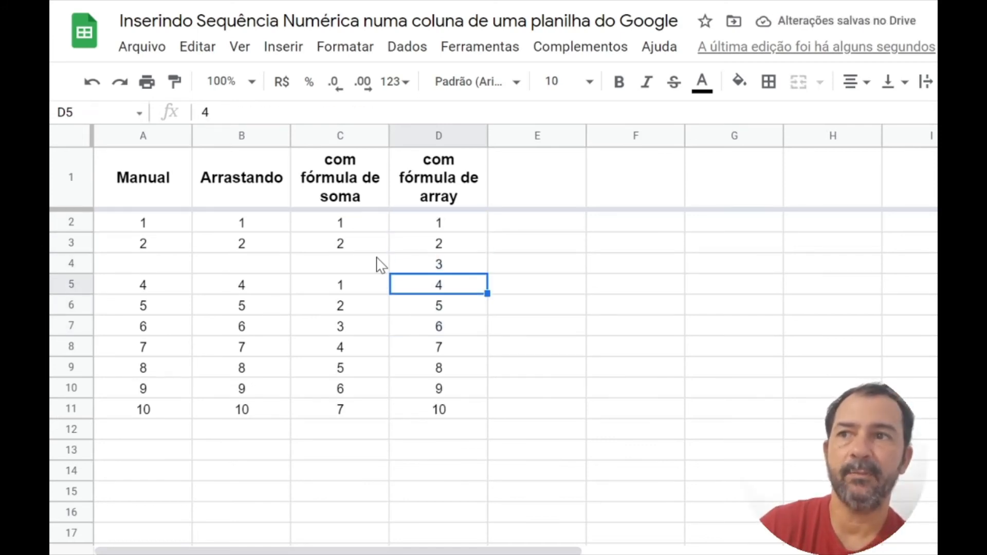
{"action": "key", "text": "Up"}
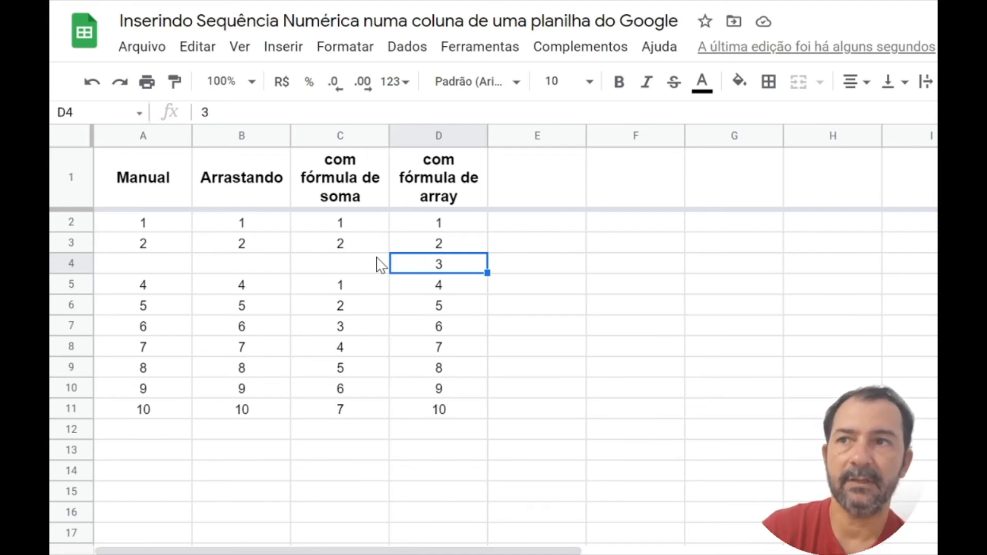
{"action": "key", "text": "Up"}
{"action": "key", "text": "Up"}
{"action": "key", "text": "Up"}
{"action": "key", "text": "Down"}
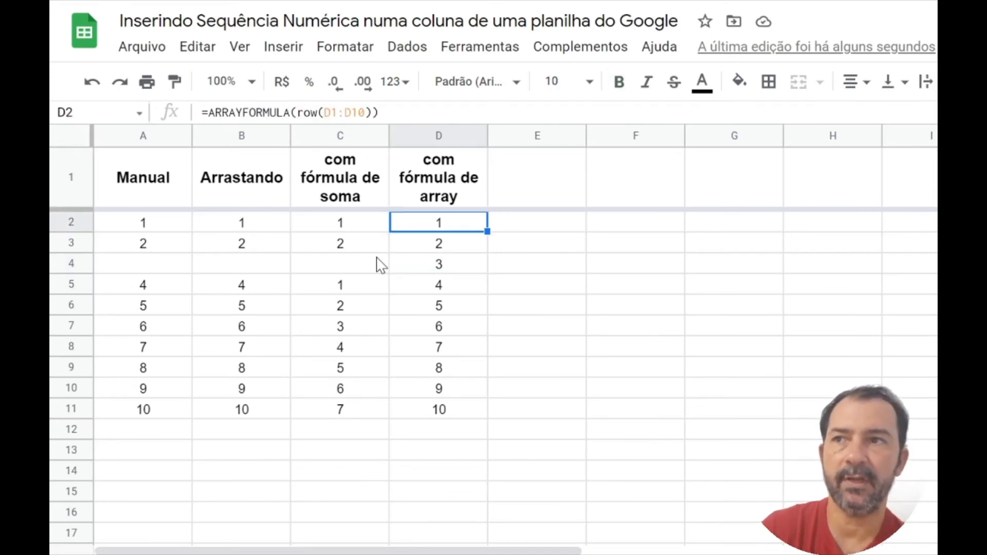
{"action": "key", "text": "Down"}
{"action": "key", "text": "Down"}
{"action": "key", "text": "Down"}
{"action": "key", "text": "Down"}
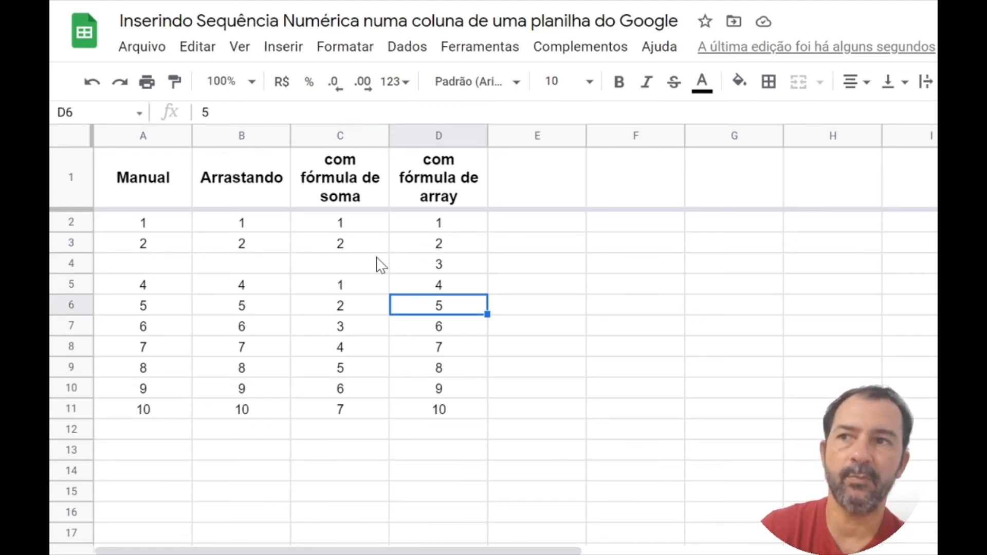
{"action": "key", "text": "Up"}
{"action": "key", "text": "Up"}
{"action": "key", "text": "Up"}
{"action": "key", "text": "Up"}
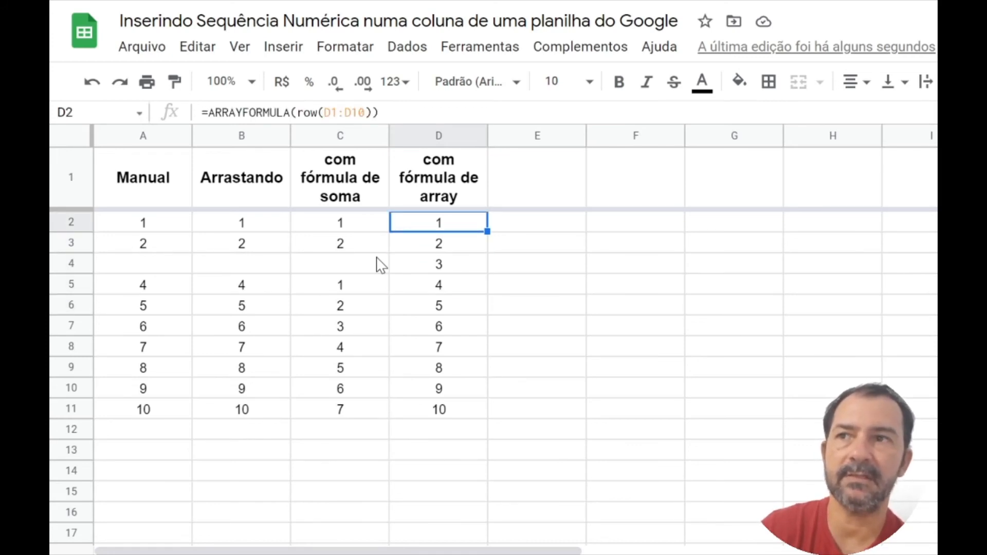
{"action": "key", "text": "Down"}
{"action": "key", "text": "Down"}
{"action": "key", "text": "Down"}
{"action": "key", "text": "Down"}
{"action": "key", "text": "Down"}
{"action": "key", "text": "Down"}
{"action": "key", "text": "Down"}
{"action": "key", "text": "Down"}
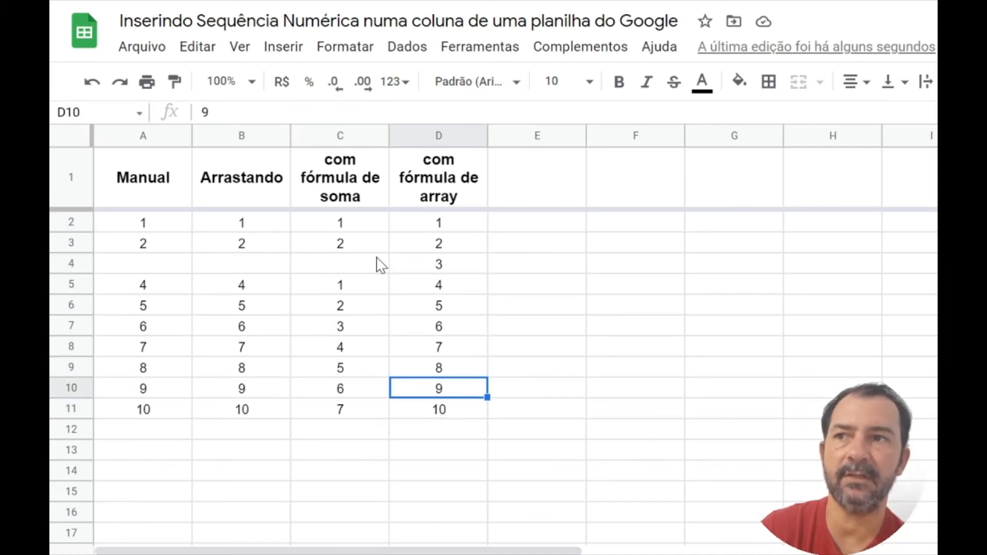
{"action": "key", "text": "Up"}
{"action": "key", "text": "Up"}
{"action": "key", "text": "Up"}
{"action": "key", "text": "Up"}
{"action": "key", "text": "Up"}
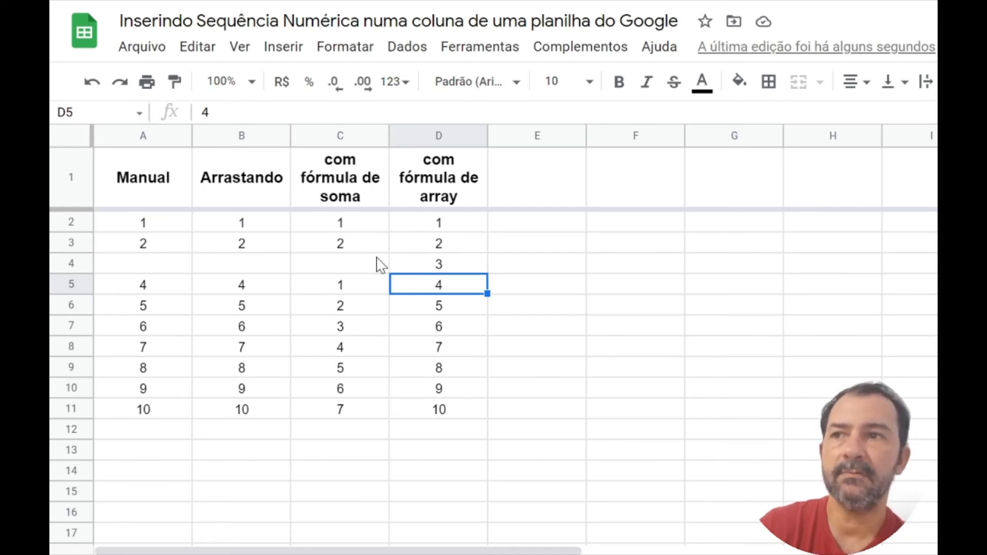
{"action": "key", "text": "Up"}
{"action": "key", "text": "Up"}
{"action": "key", "text": "shift+Down"}
{"action": "key", "text": "shift+Down"}
{"action": "key", "text": "shift+Down"}
{"action": "key", "text": "shift+Down"}
{"action": "key", "text": "shift+Down"}
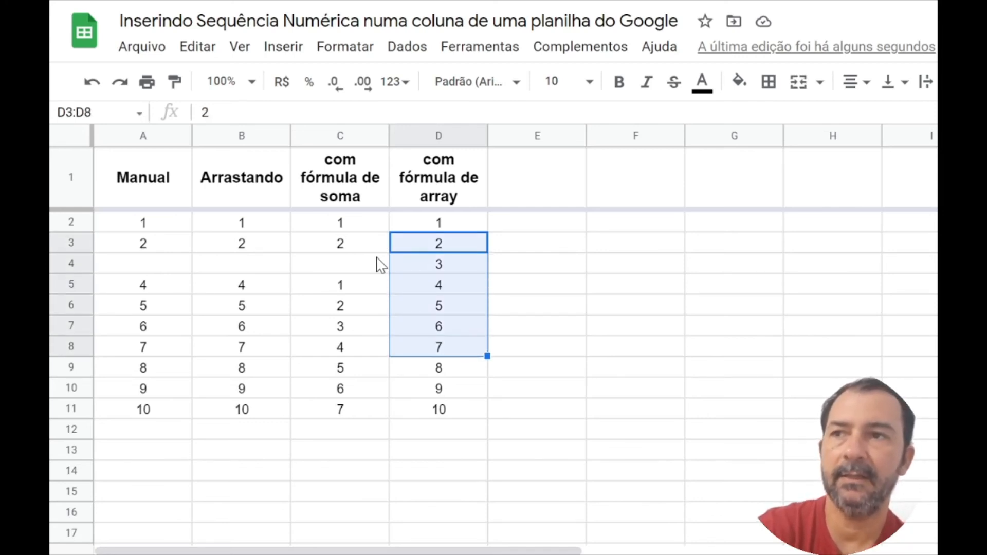
{"action": "key", "text": "Left"}
{"action": "key", "text": "Left"}
{"action": "key", "text": "Left"}
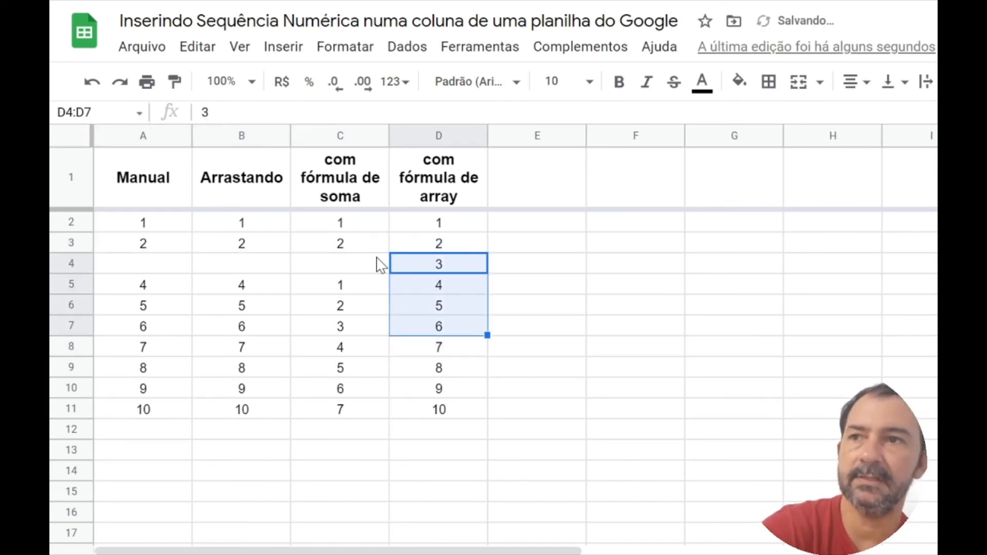
{"action": "key", "text": "shift+Up"}
{"action": "key", "text": "shift+Up"}
{"action": "key", "text": "shift+Up"}
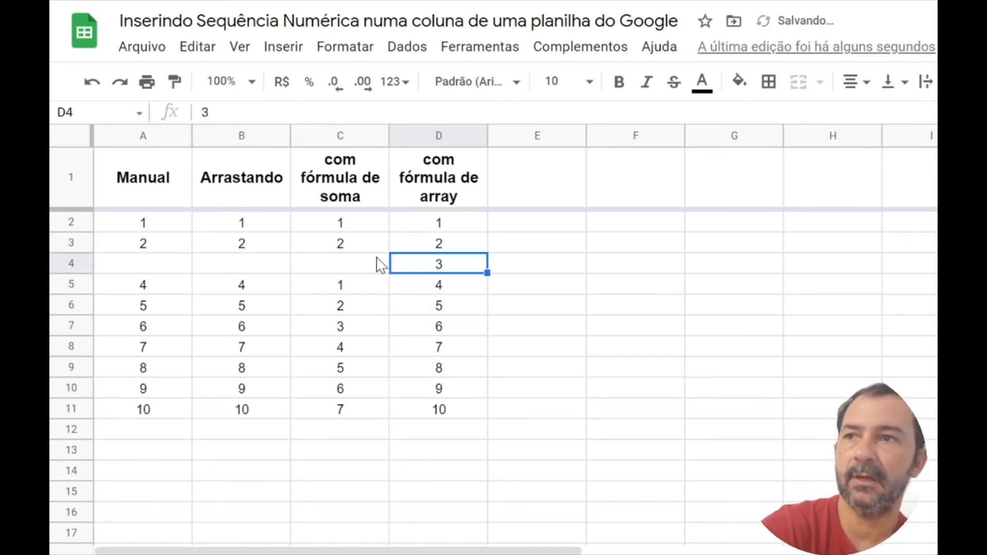
Step: Undo the deletion of the row 4 values in the Manual, Arrastando and sum formula columns
{"action": "key", "text": "ctrl+z"}
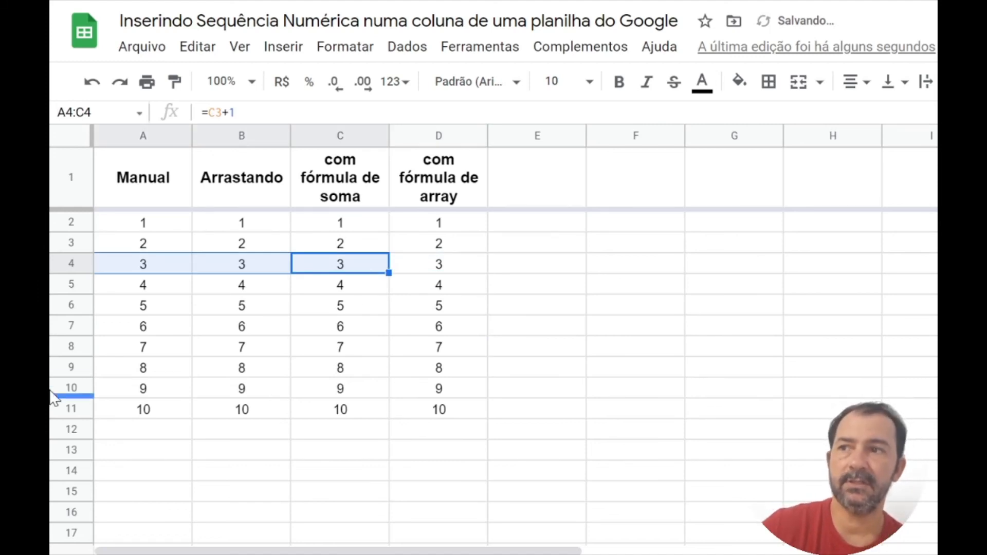
Step: Insert one blank row above row 6 to test how each numbering method reacts
{"action": "left_click", "coordinate": [74, 300]}
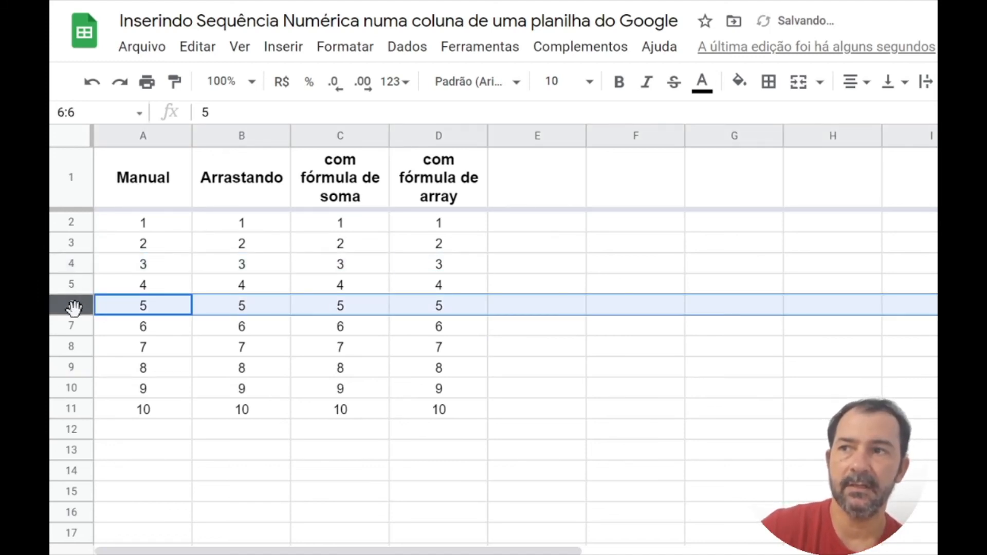
{"action": "right_click", "coordinate": [73, 301]}
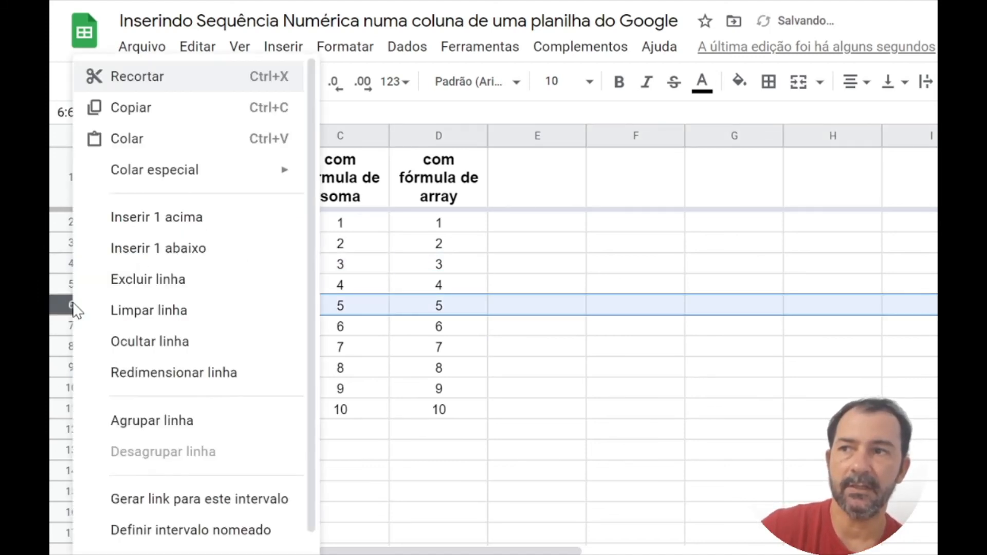
{"action": "left_click", "coordinate": [131, 220]}
{"action": "left_click", "coordinate": [182, 368]}
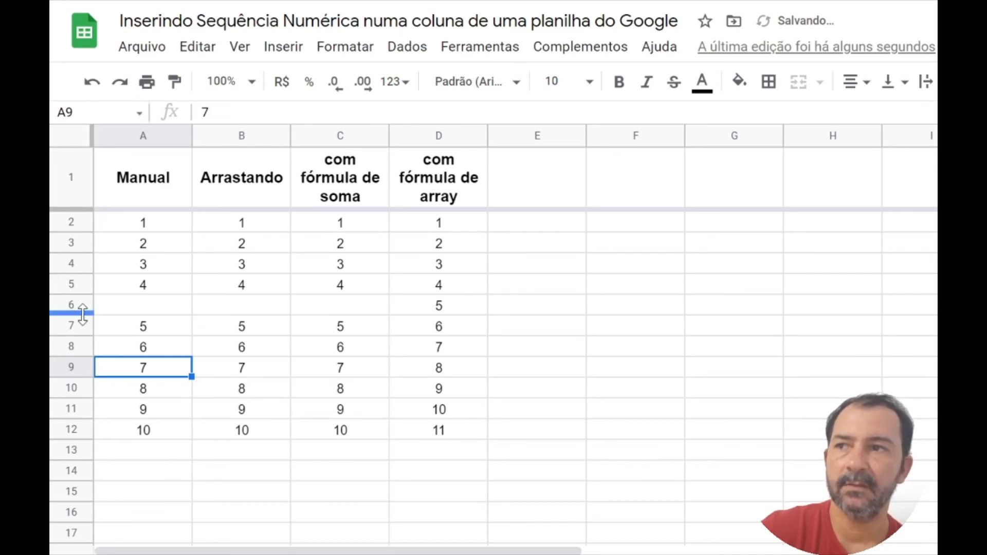
Step: Insert four more blank rows above row 6 and compare the numbering across the four columns
{"action": "left_click_drag", "start_coordinate": [73, 307], "coordinate": [70, 363]}
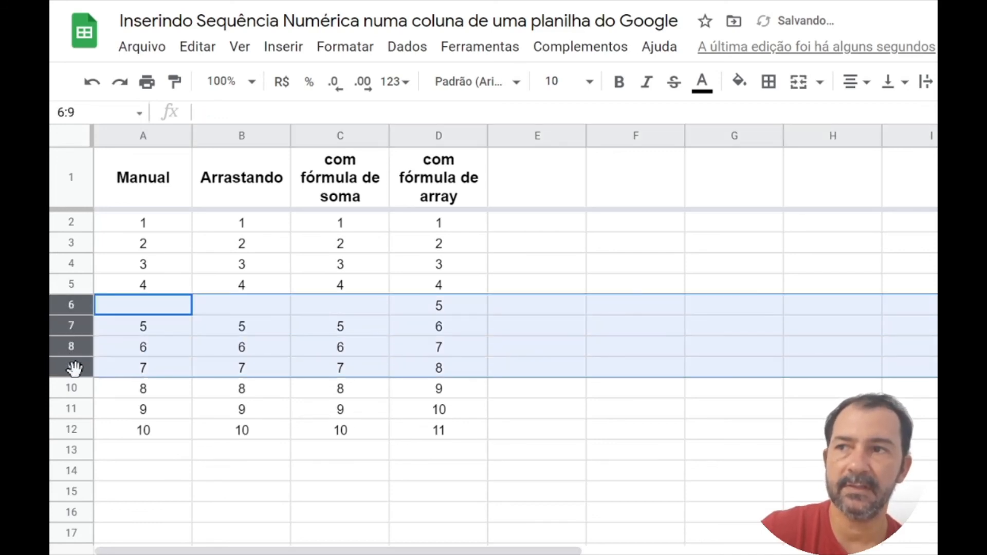
{"action": "right_click", "coordinate": [65, 308]}
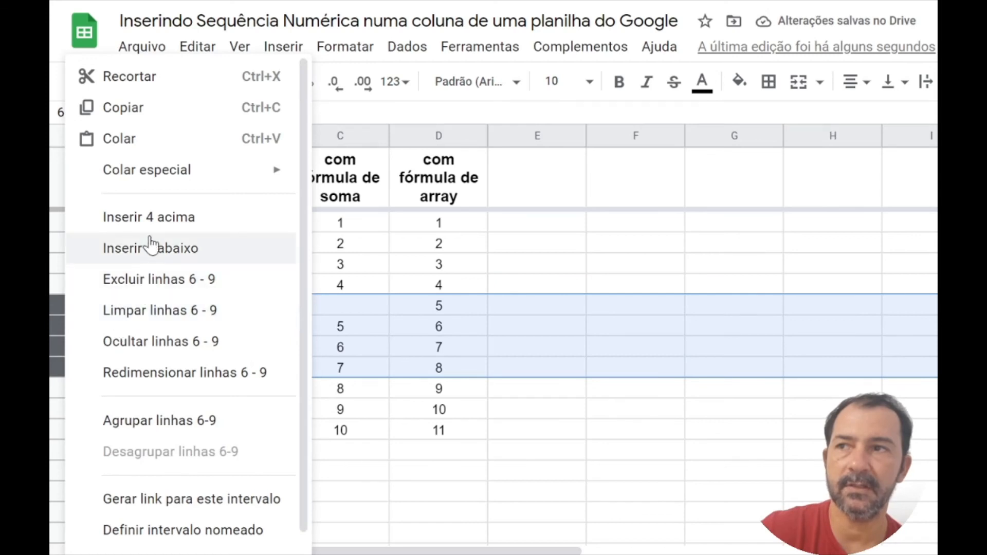
{"action": "left_click", "coordinate": [123, 218]}
{"action": "scroll", "coordinate": [436, 330], "scroll_direction": "down", "scroll_amount": 5}
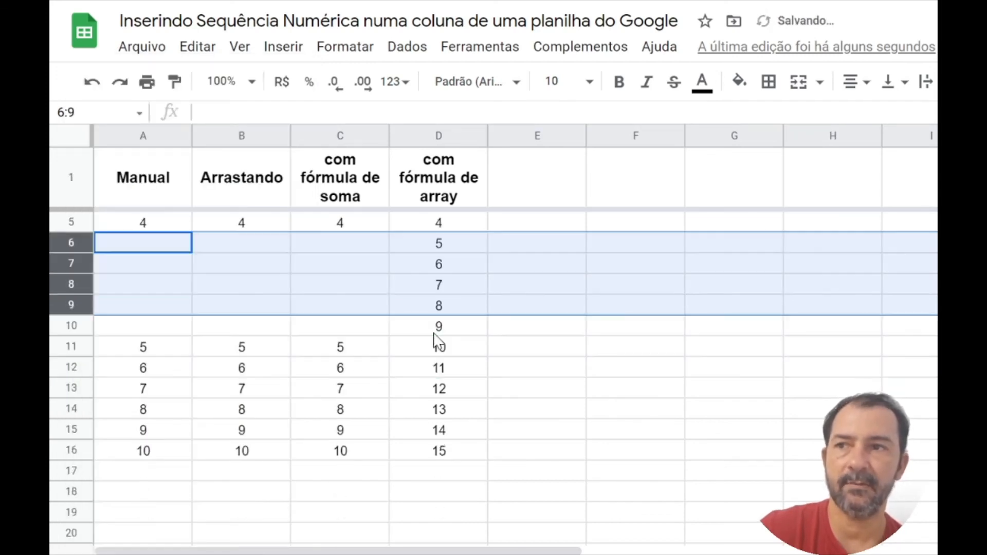
{"action": "scroll", "coordinate": [442, 456], "scroll_direction": "up", "scroll_amount": 5}
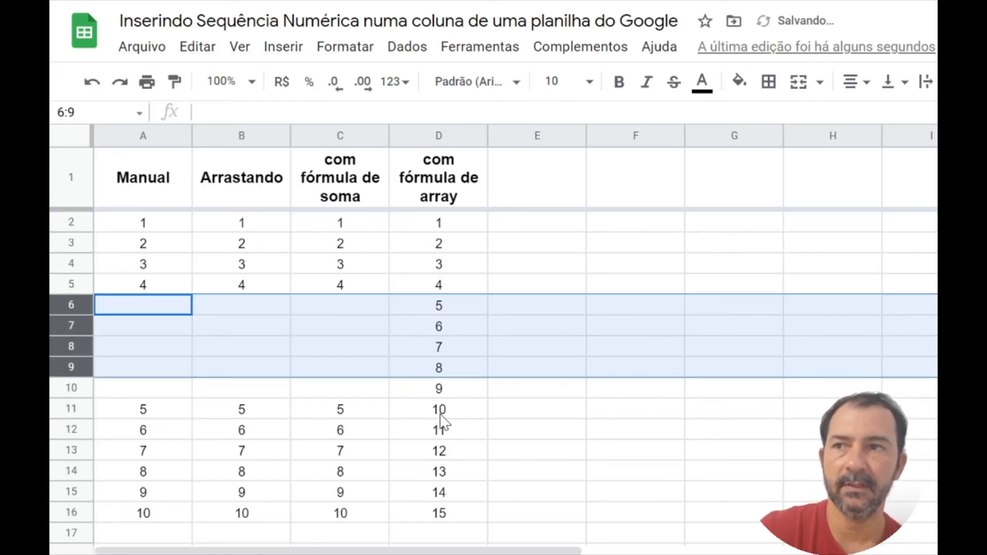
{"action": "left_click", "coordinate": [314, 314]}
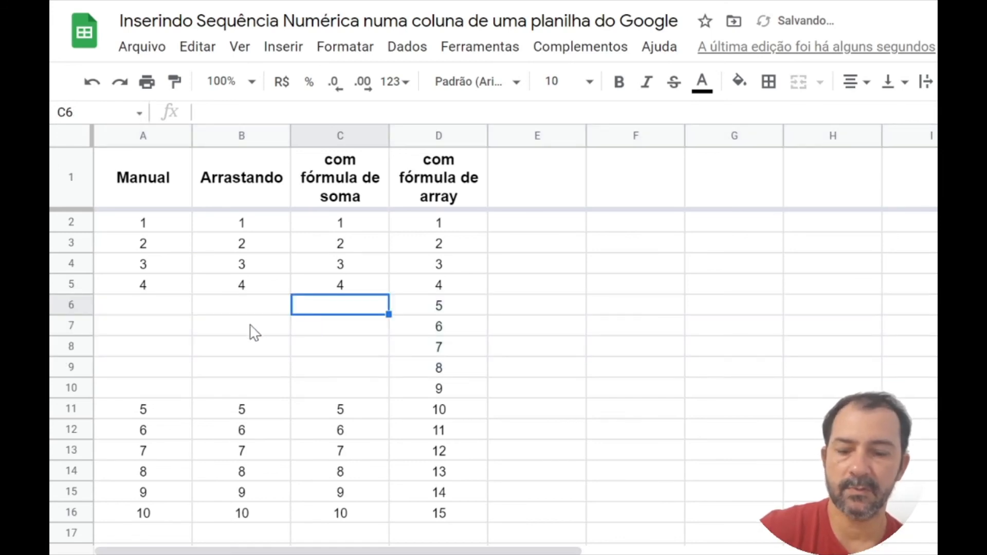
Step: Undo both row insertions
{"action": "key", "text": "ctrl+z"}
{"action": "key", "text": "ctrl+z"}
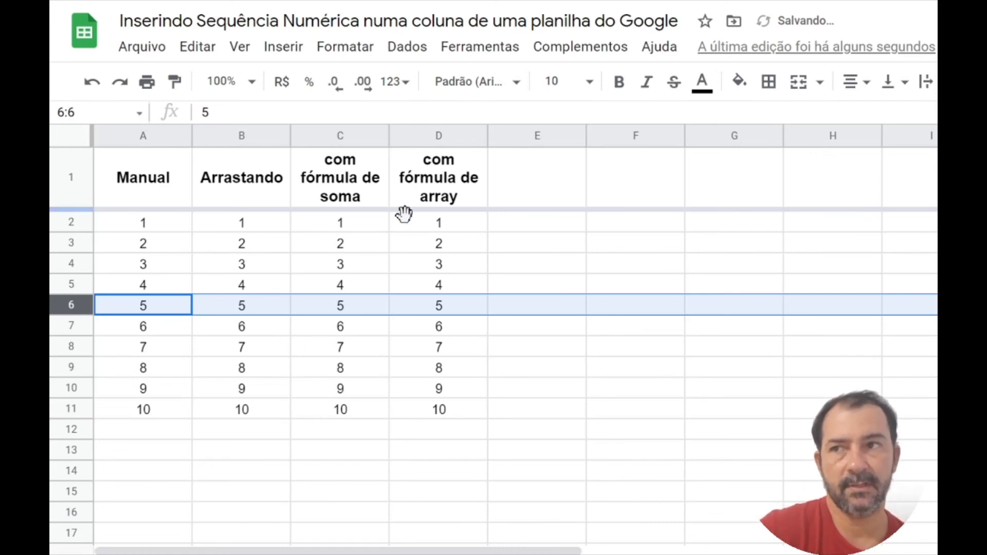
Step: Select cell D2 to view its array formula
{"action": "left_click", "coordinate": [424, 226]}
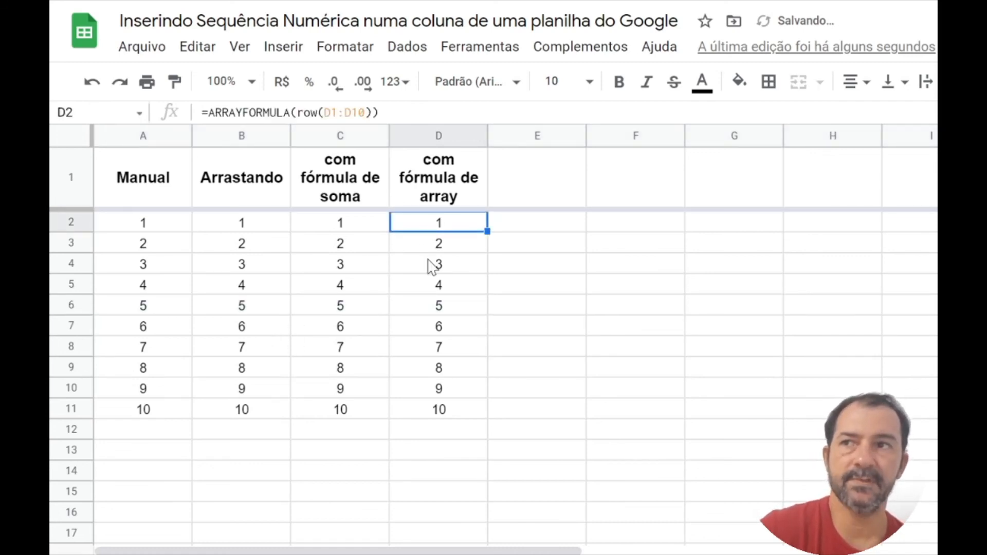